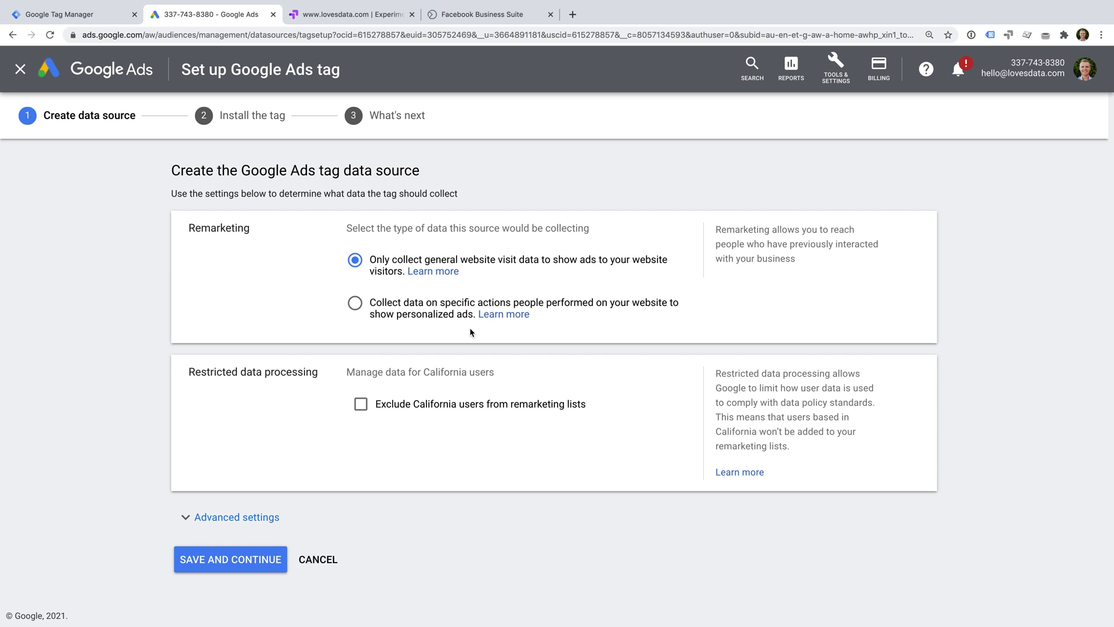
- Save the Google Ads tag data source, choose Google Tag Manager as the installation method, and copy the conversion ID
{"action": "left_click", "coordinate": [245, 559]}
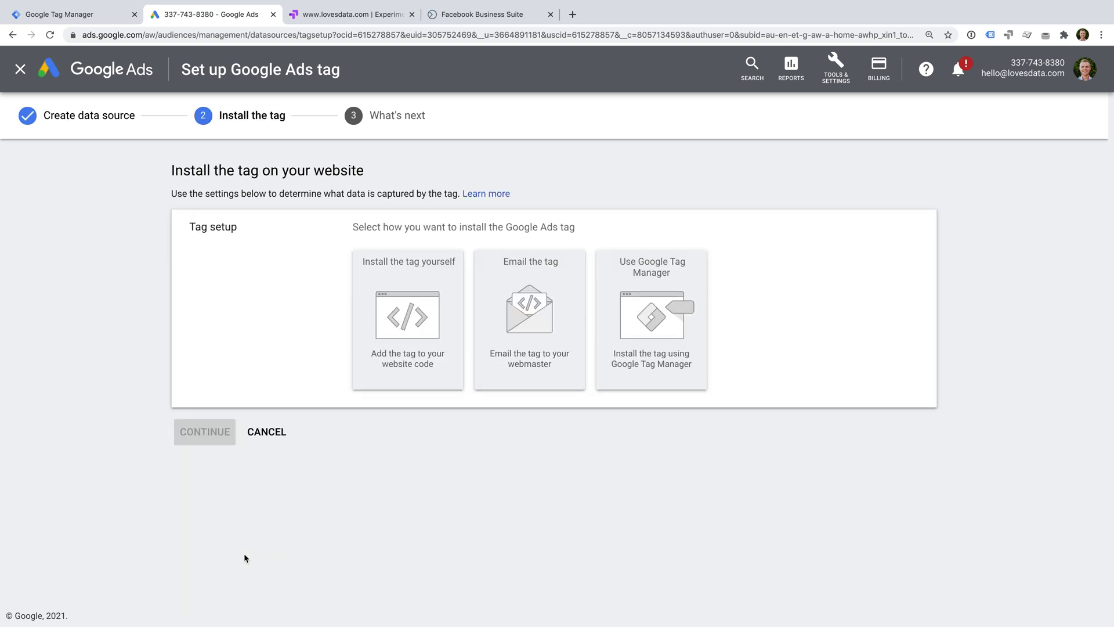
{"action": "left_click", "coordinate": [639, 370]}
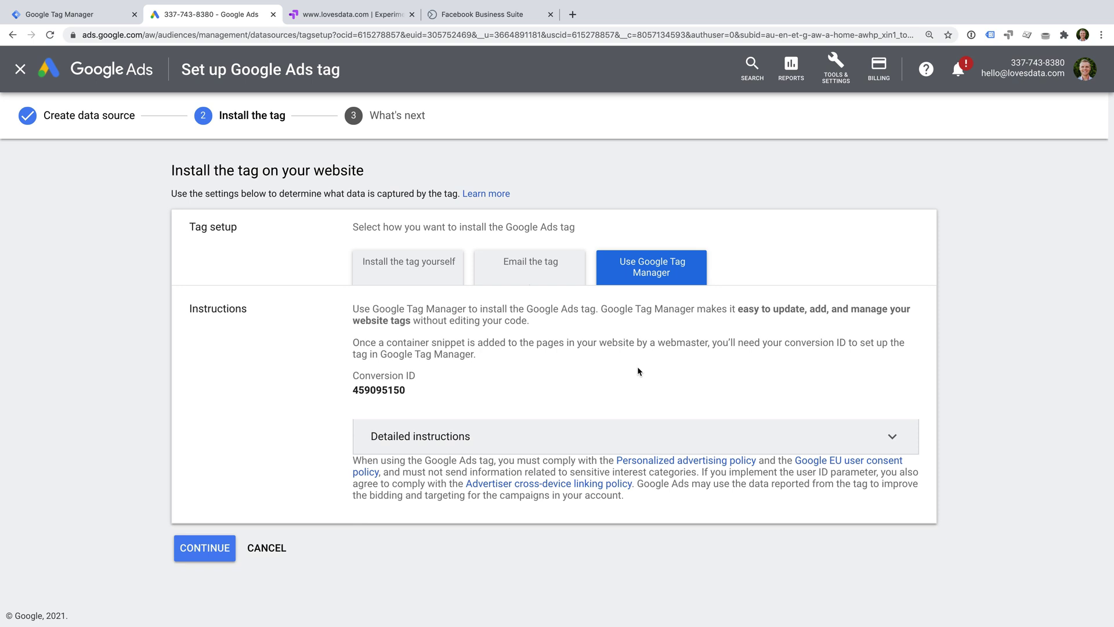
{"action": "left_click_drag", "start_coordinate": [352, 389], "coordinate": [405, 389]}
{"action": "key", "text": "super+c"}
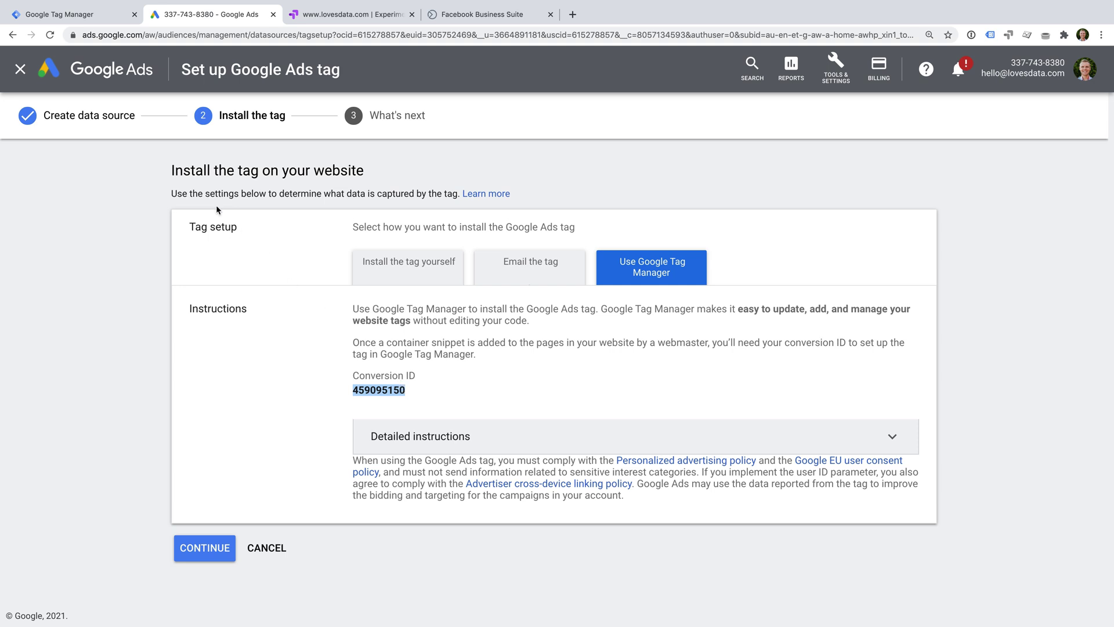
- Switch to Google Tag Manager and create a new tag named Google Ads Remarketing
{"action": "left_click", "coordinate": [93, 18]}
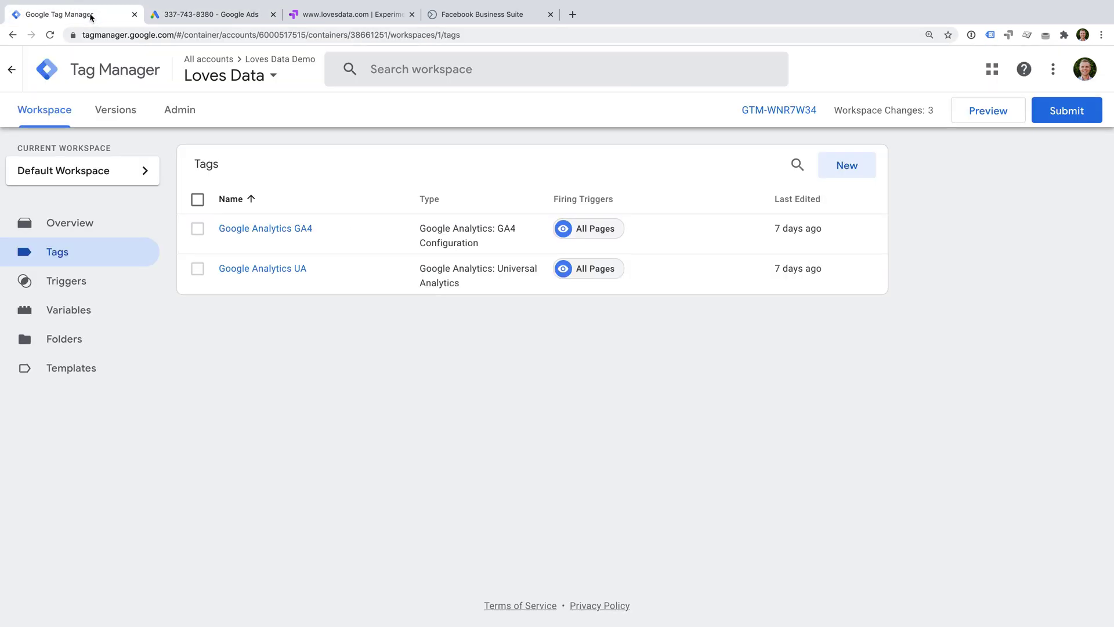
{"action": "left_click", "coordinate": [842, 170]}
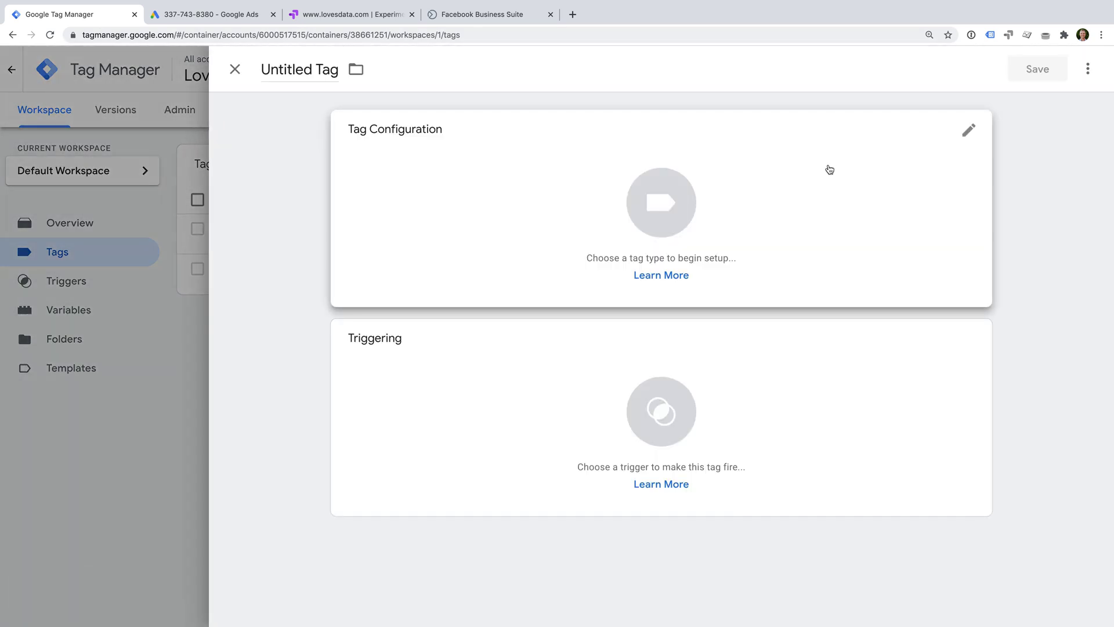
{"action": "left_click", "coordinate": [310, 69]}
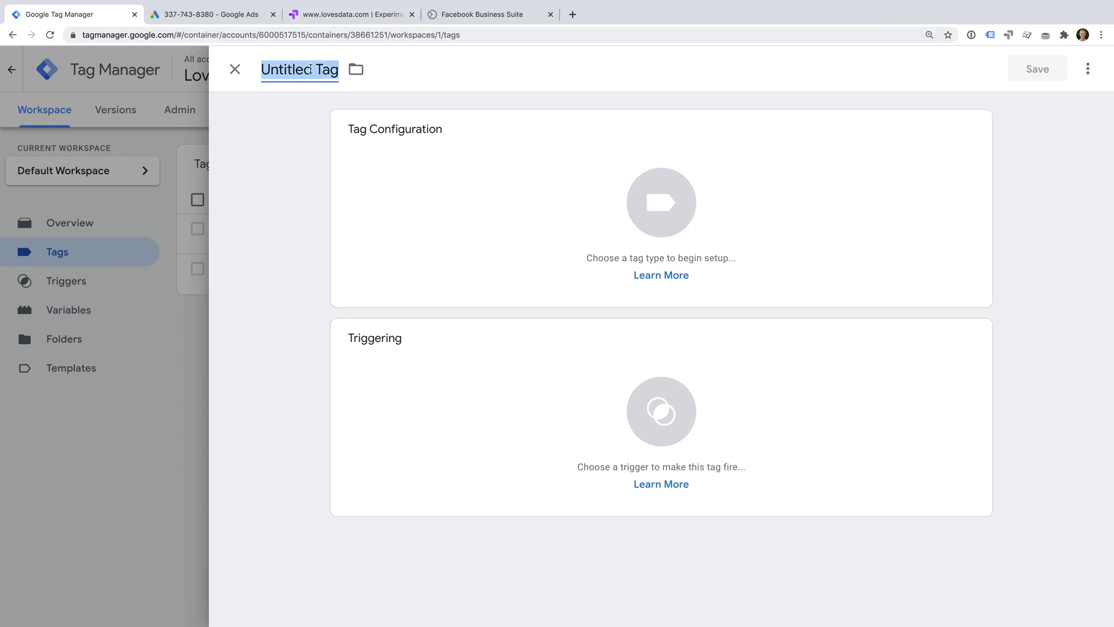
{"action": "type", "text": "Google A"}
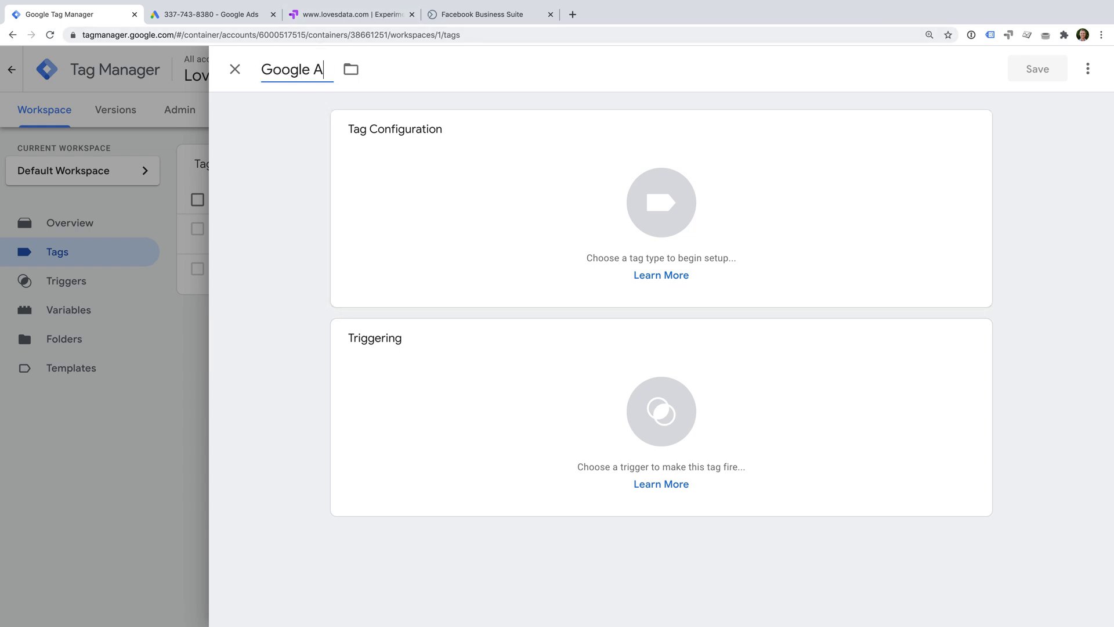
{"action": "type", "text": "ds Remarketing"}
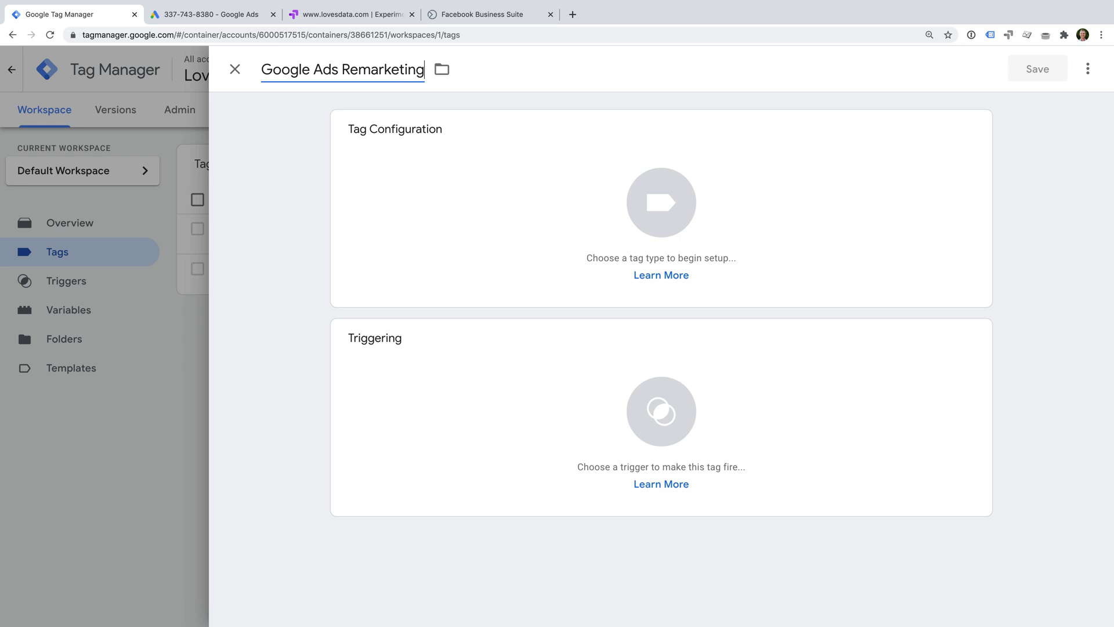
- Set the tag type to Google Ads Remarketing and paste the copied conversion ID into its configuration
{"action": "left_click", "coordinate": [435, 143]}
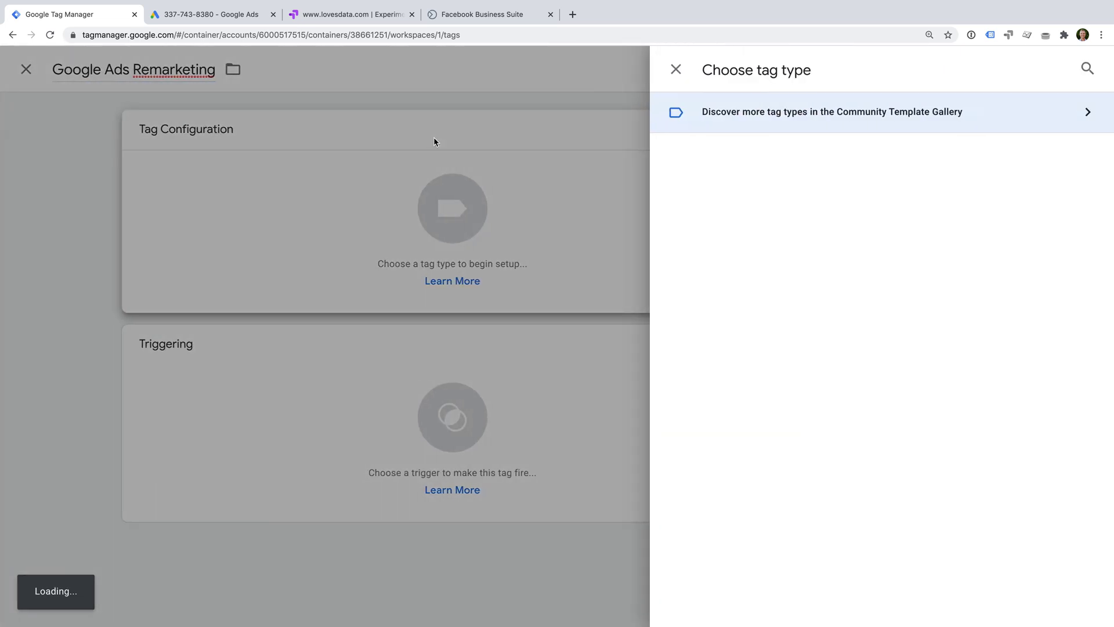
{"action": "scroll", "coordinate": [758, 236], "scroll_direction": "down", "scroll_amount": 2}
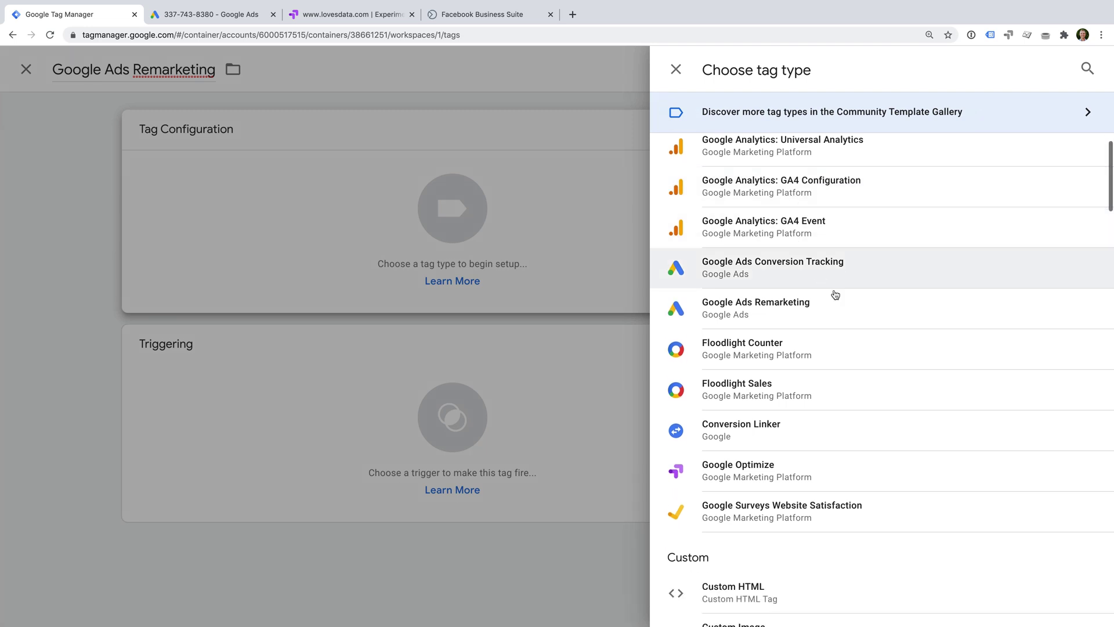
{"action": "left_click", "coordinate": [776, 312]}
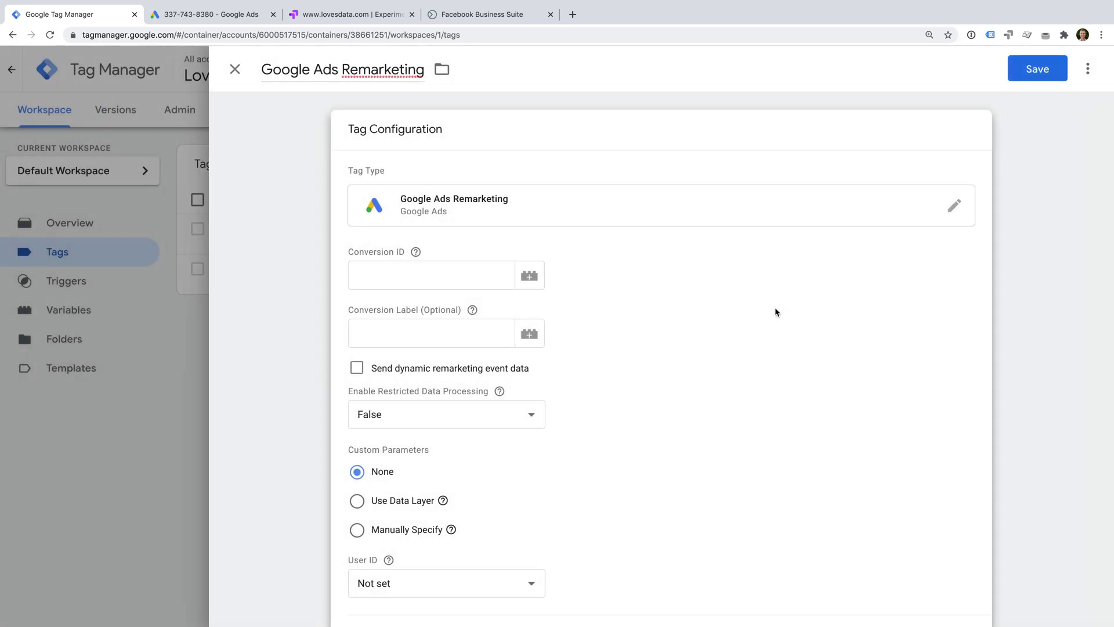
{"action": "left_click", "coordinate": [475, 278]}
{"action": "key", "text": "super+v"}
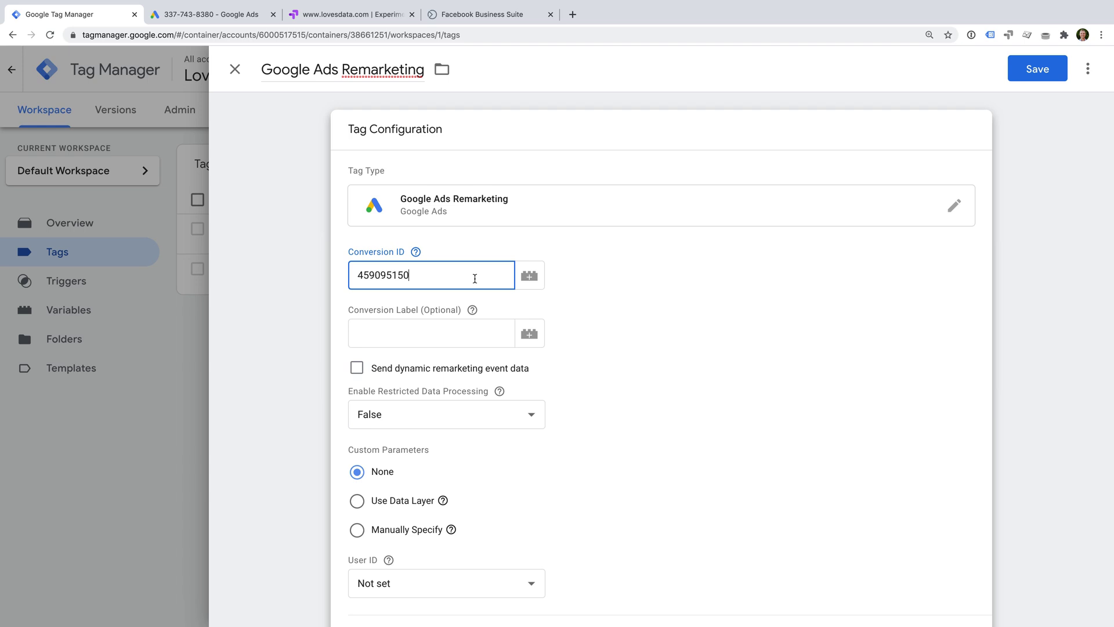
- Assign the All Pages trigger to the Google Ads Remarketing tag and save it
{"action": "scroll", "coordinate": [680, 312], "scroll_direction": "down", "scroll_amount": 3}
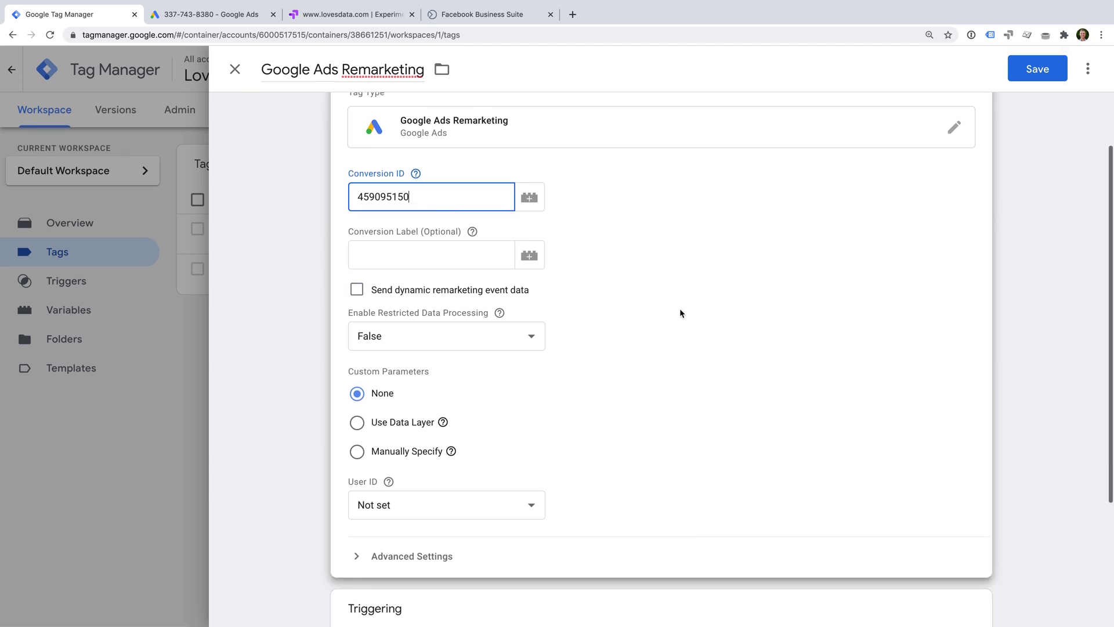
{"action": "scroll", "coordinate": [680, 314], "scroll_direction": "down", "scroll_amount": 5}
{"action": "left_click", "coordinate": [440, 439]}
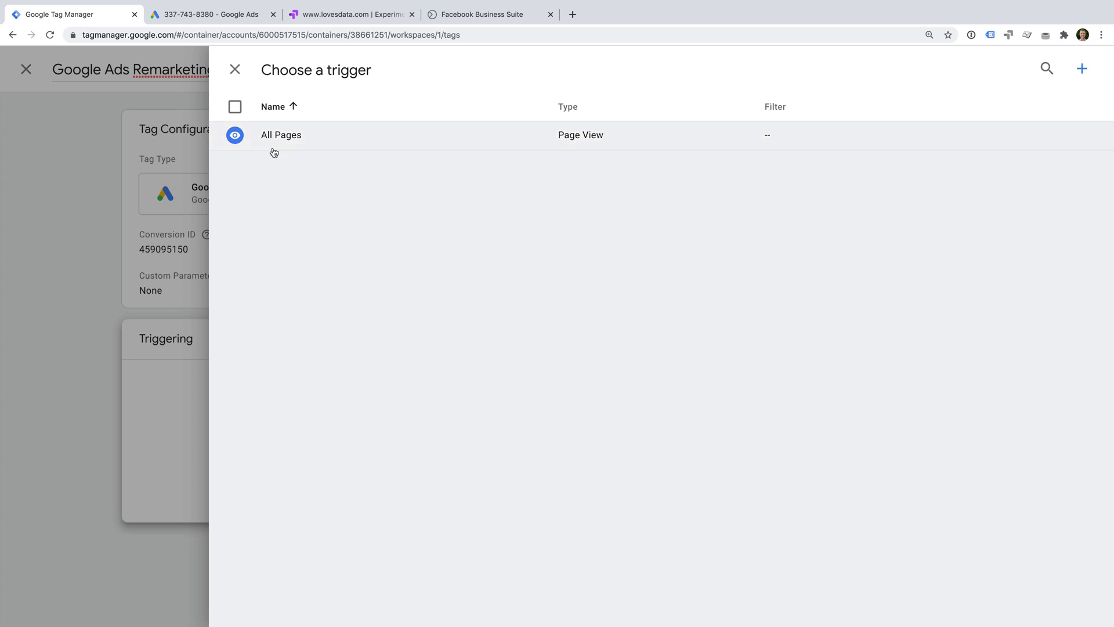
{"action": "left_click", "coordinate": [274, 151]}
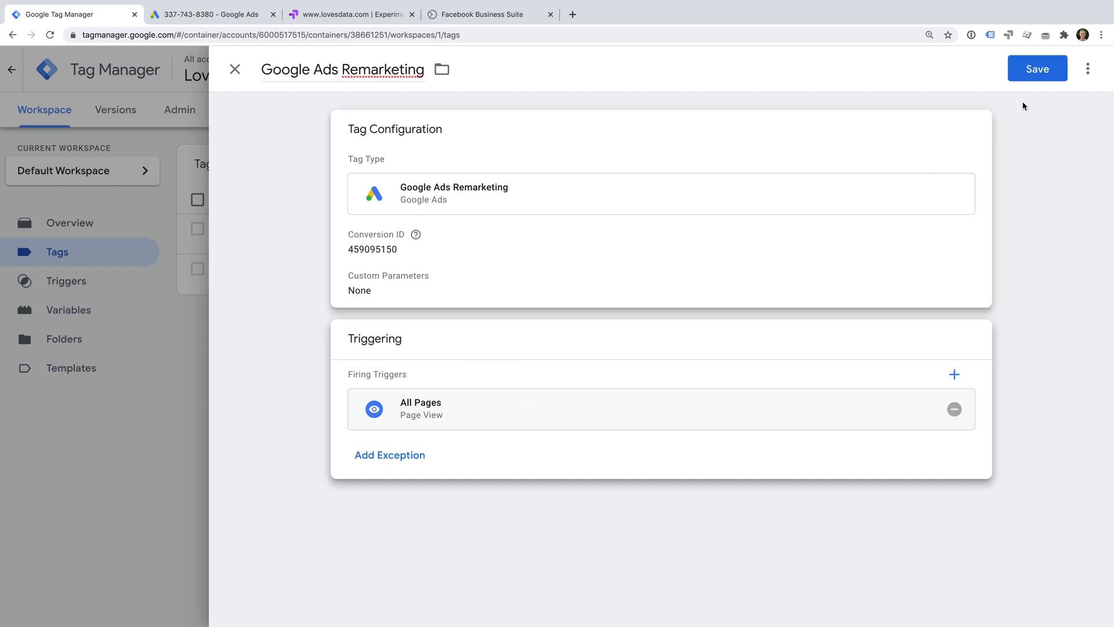
{"action": "left_click", "coordinate": [1037, 70]}
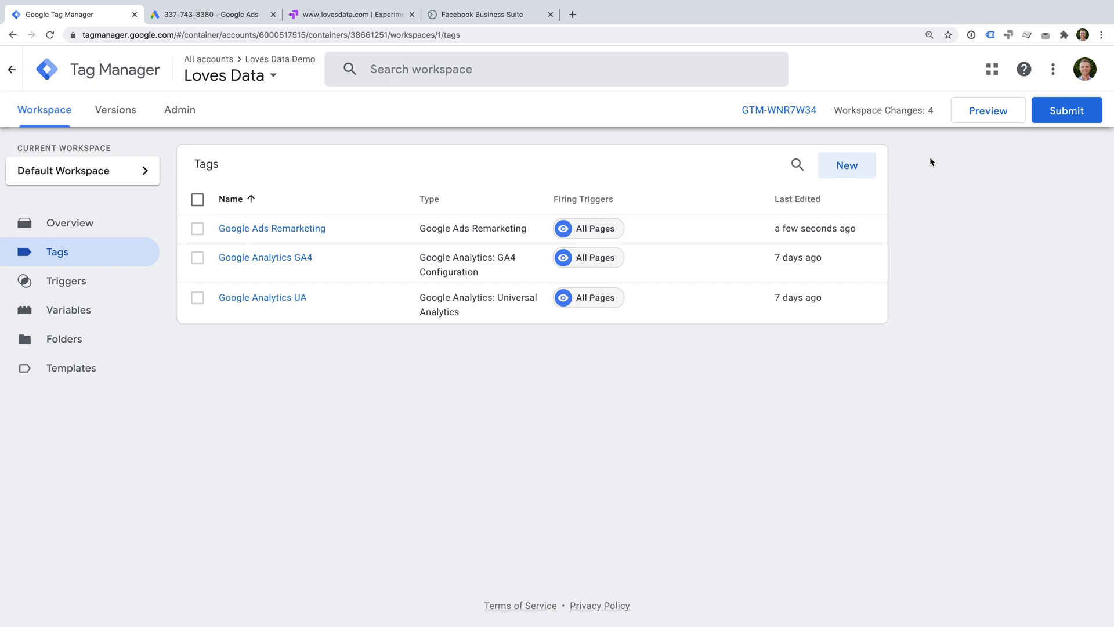
- Create a new tag named Conversion Linker with the Conversion Linker tag type
{"action": "left_click", "coordinate": [866, 167]}
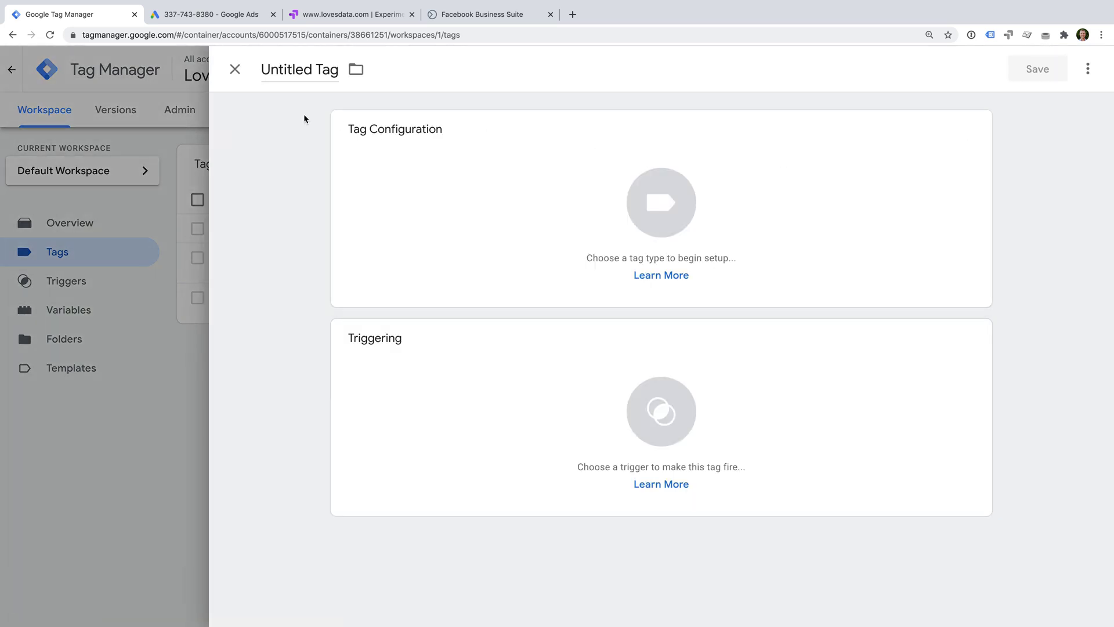
{"action": "left_click", "coordinate": [295, 69]}
{"action": "type", "text": "Conversion Linker"}
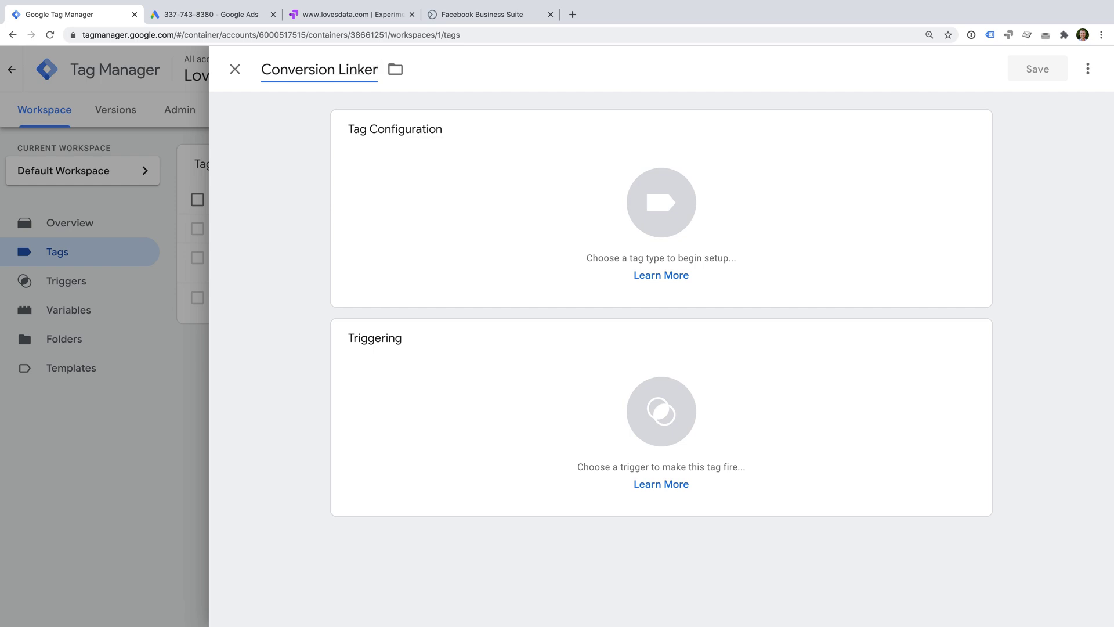
{"action": "left_click", "coordinate": [505, 192]}
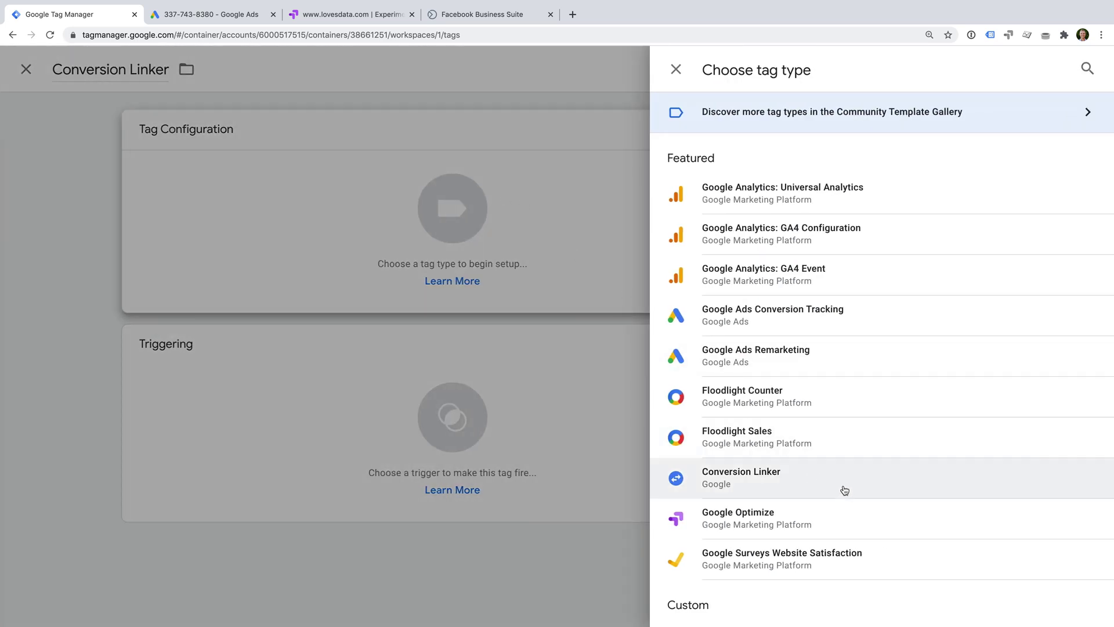
{"action": "left_click", "coordinate": [747, 484]}
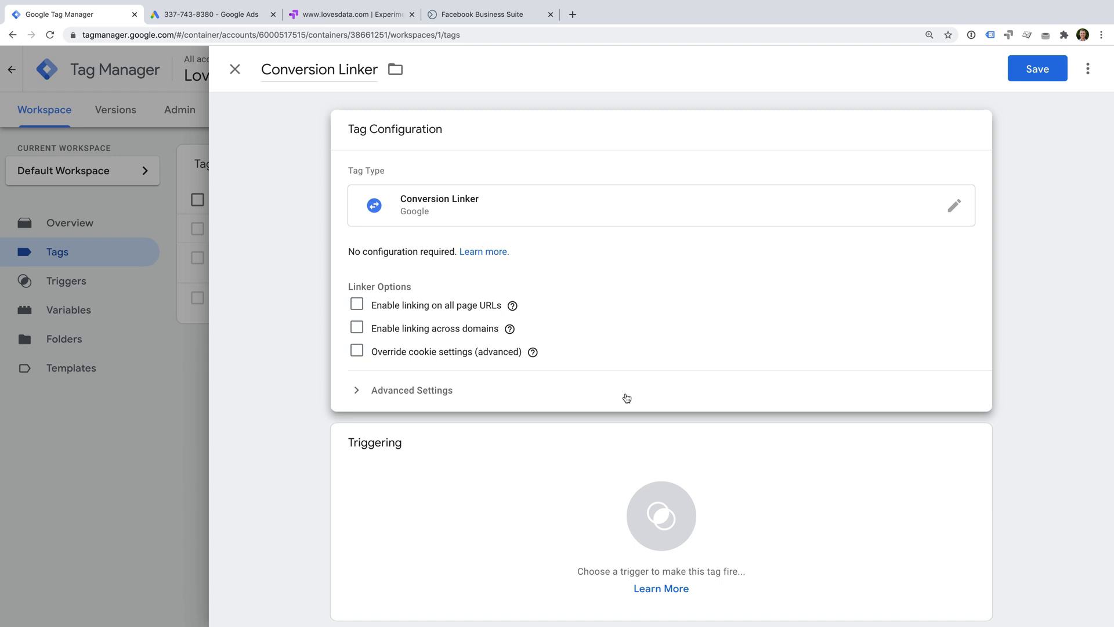
- Assign the All Pages trigger to the Conversion Linker tag and save it
{"action": "left_click", "coordinate": [534, 469]}
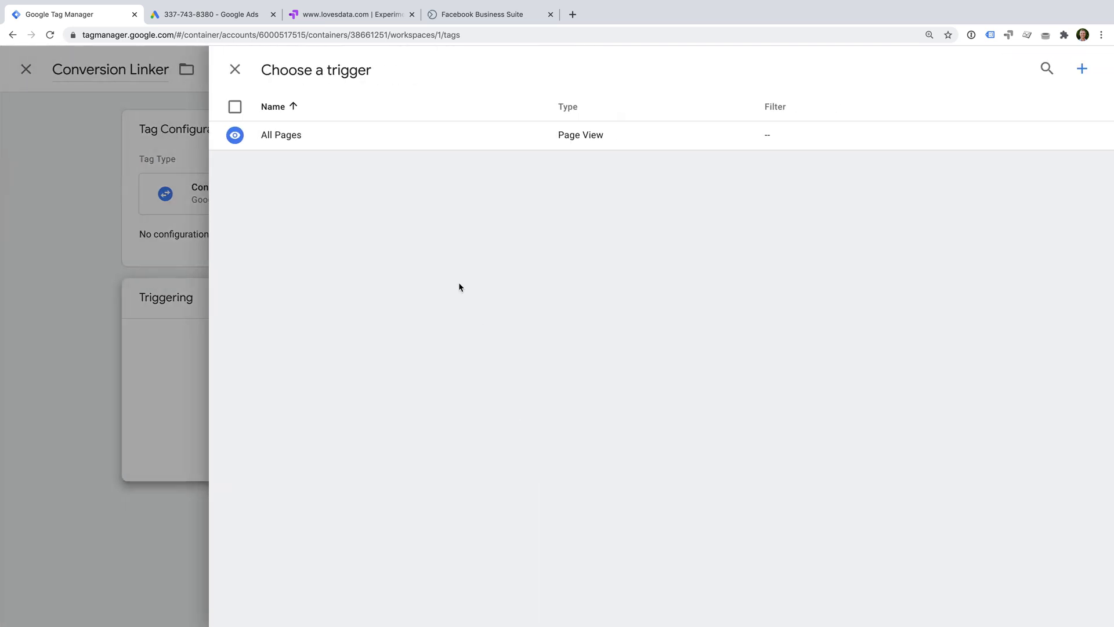
{"action": "left_click", "coordinate": [341, 142]}
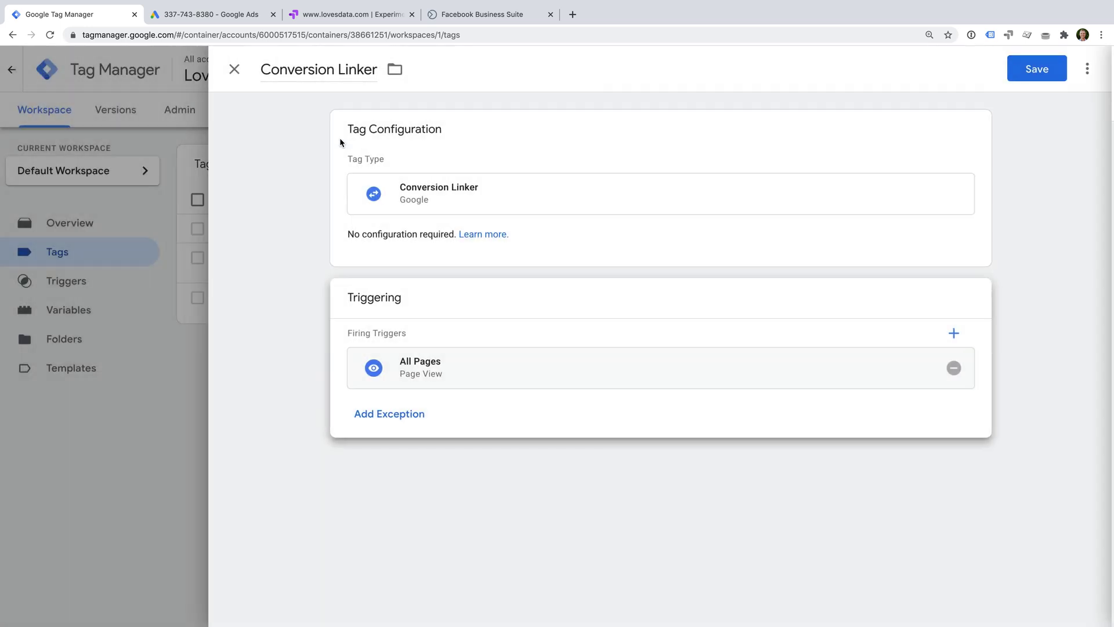
{"action": "left_click", "coordinate": [1032, 69]}
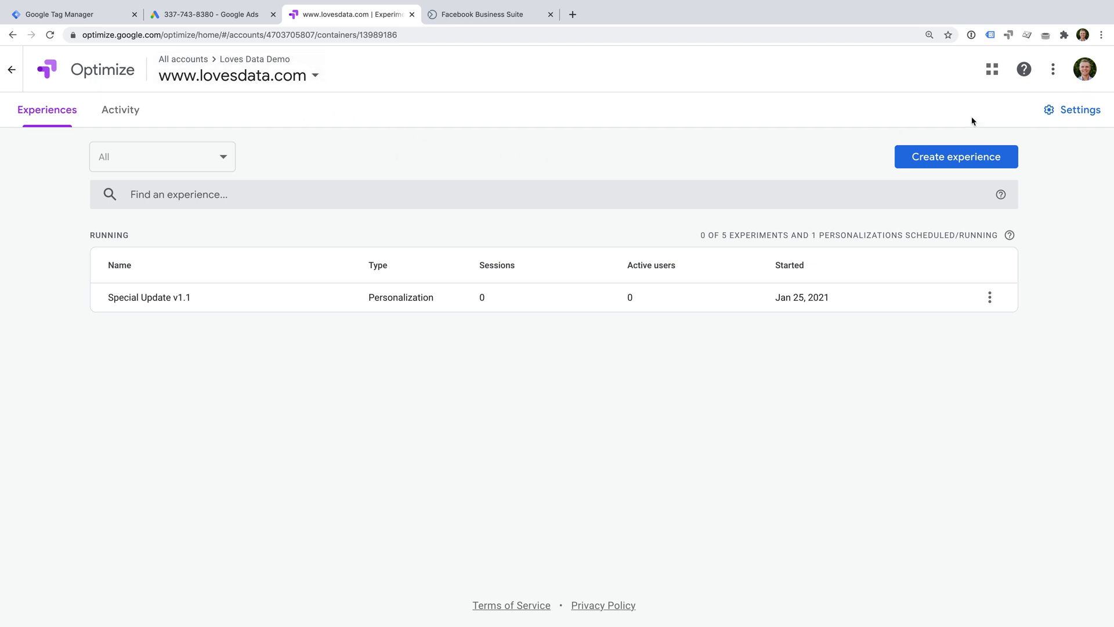
- Copy the container ID from the container settings in Google Optimize and return to Google Tag Manager
{"action": "left_click", "coordinate": [1070, 110]}
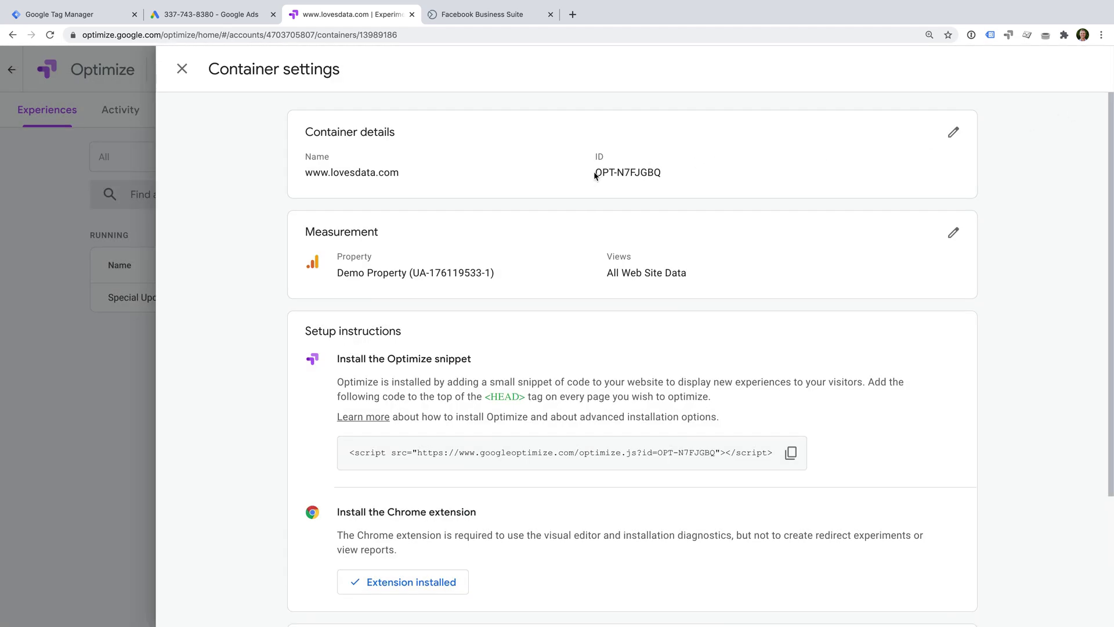
{"action": "left_click_drag", "start_coordinate": [595, 175], "coordinate": [647, 171]}
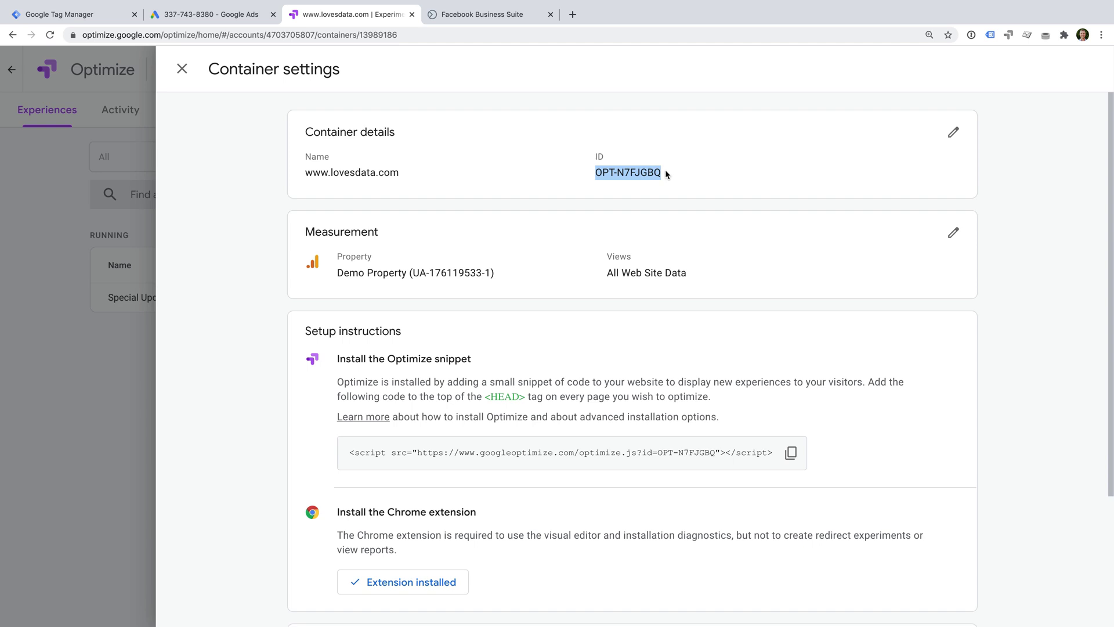
{"action": "left_click", "coordinate": [98, 16]}
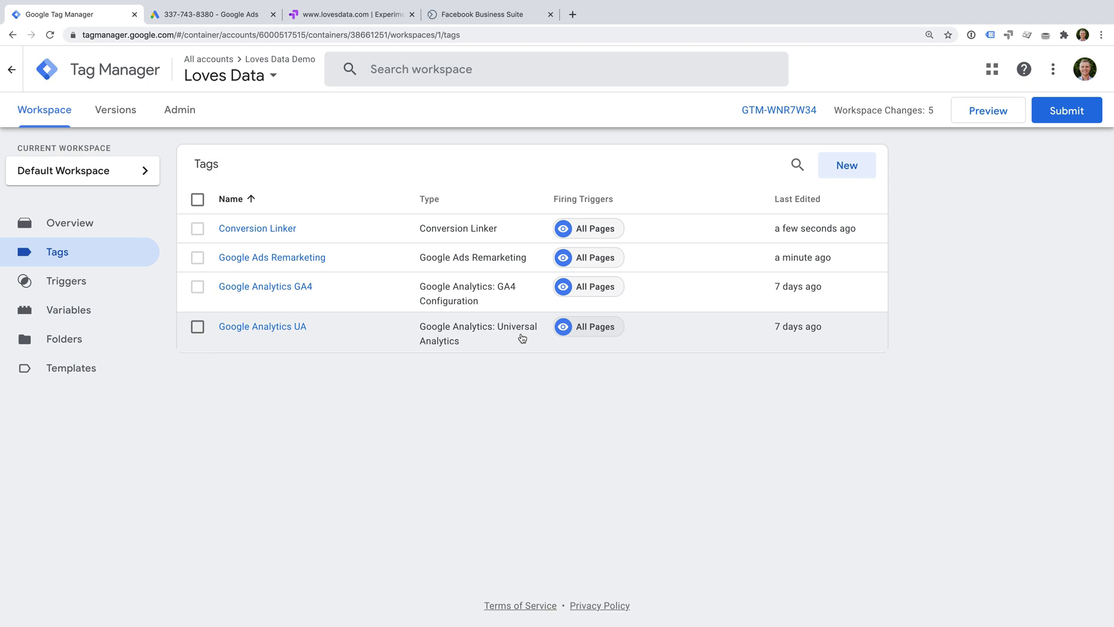
- Create a new tag named Google Optimize with the Google Optimize tag type
{"action": "left_click", "coordinate": [847, 166]}
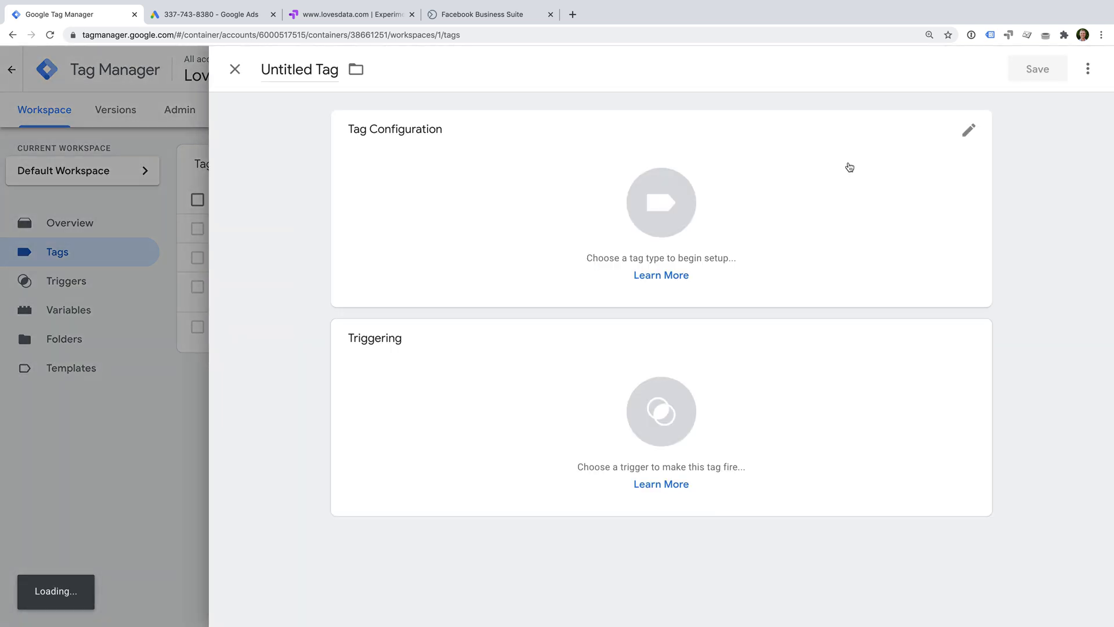
{"action": "left_click", "coordinate": [308, 68]}
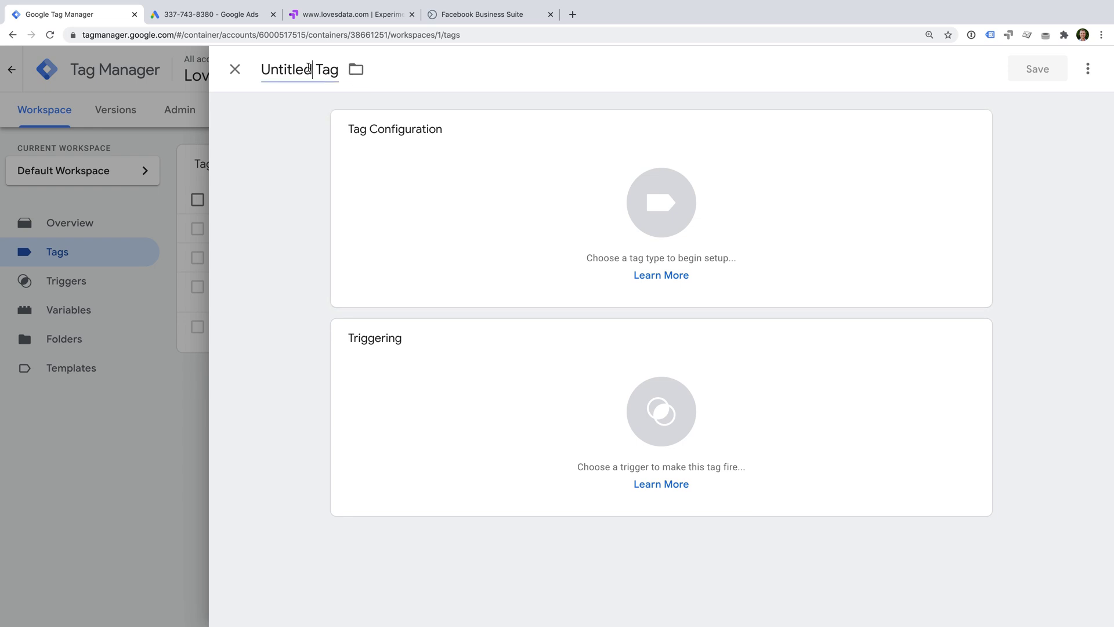
{"action": "type", "text": "Google Optimize"}
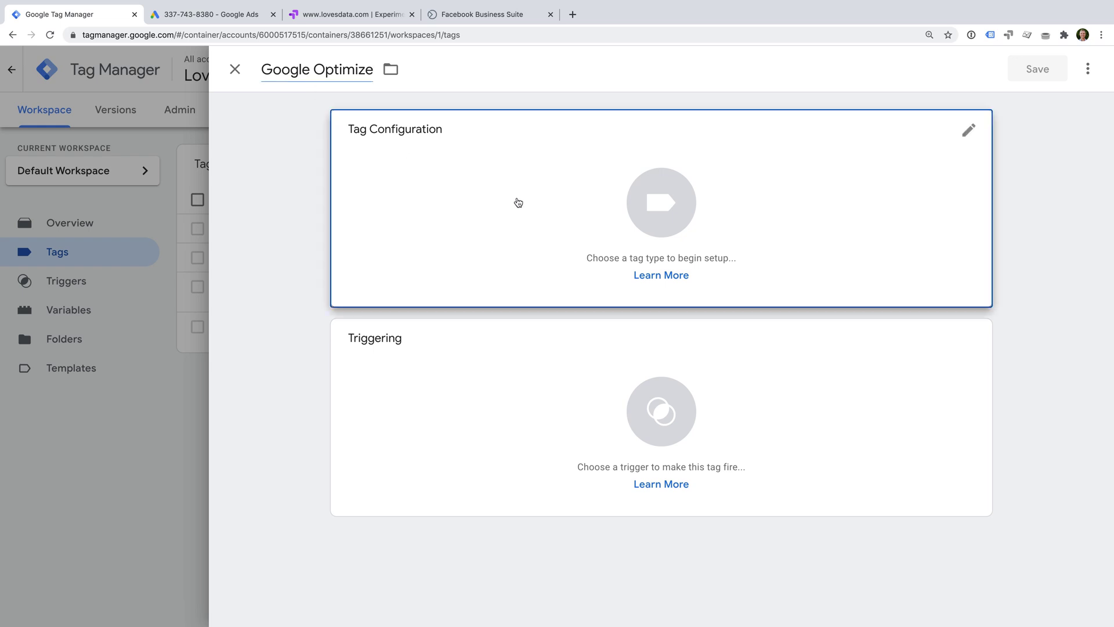
{"action": "left_click", "coordinate": [517, 203]}
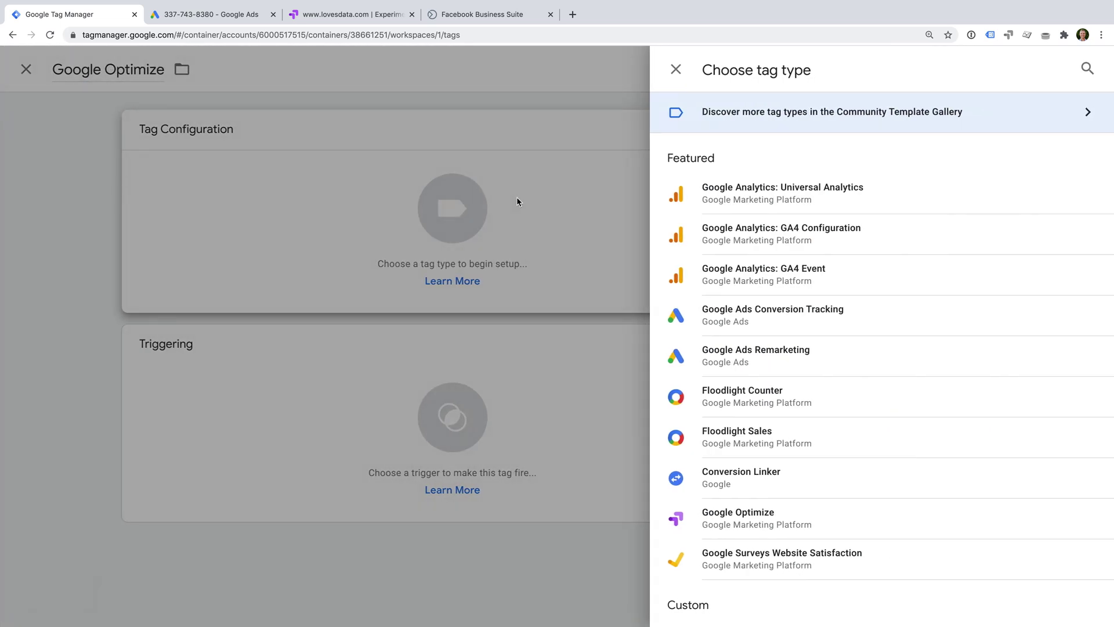
{"action": "left_click", "coordinate": [846, 513]}
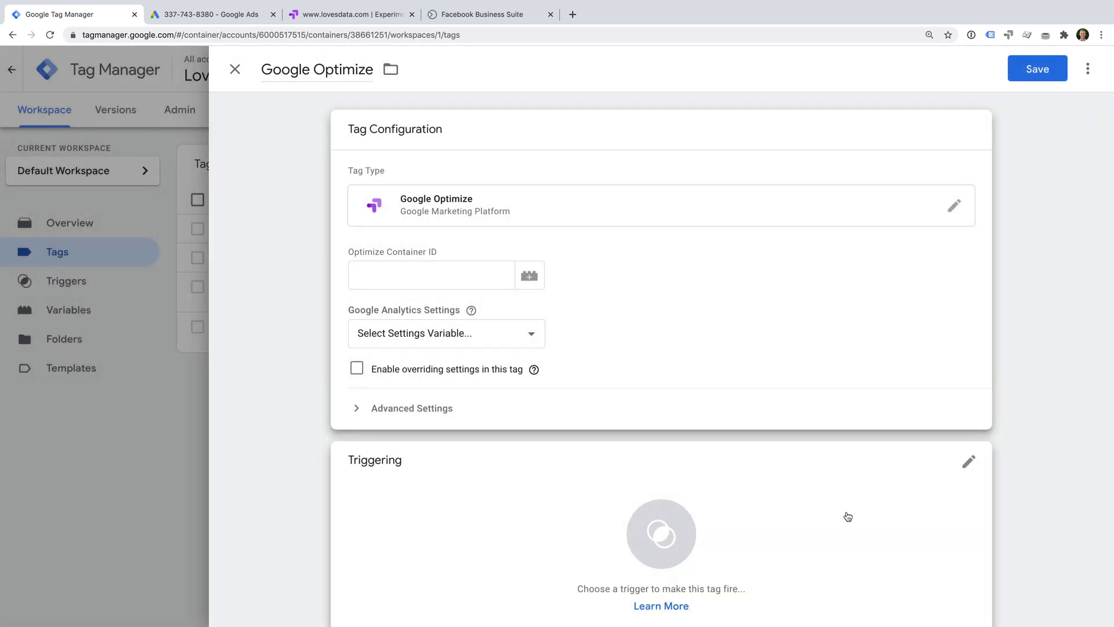
- Set the Optimize container ID to OPT-N7FJGBQ and choose {{Google Analytics UA}} as the Google Analytics settings variable
{"action": "left_click", "coordinate": [462, 270]}
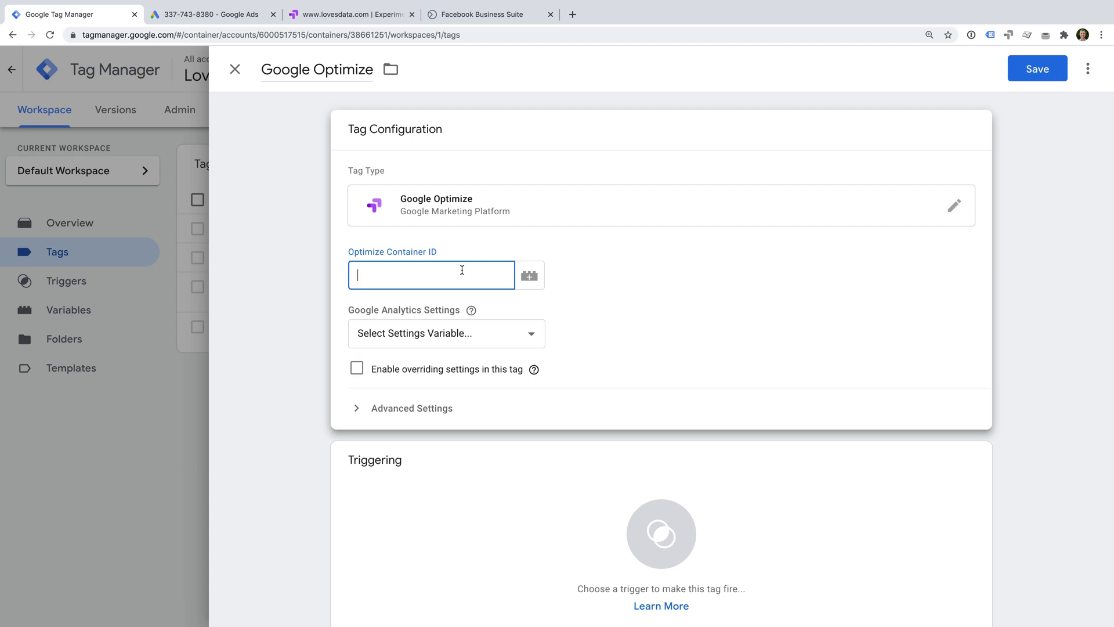
{"action": "type", "text": "OPT-N7FJGBQ"}
{"action": "left_click", "coordinate": [513, 340]}
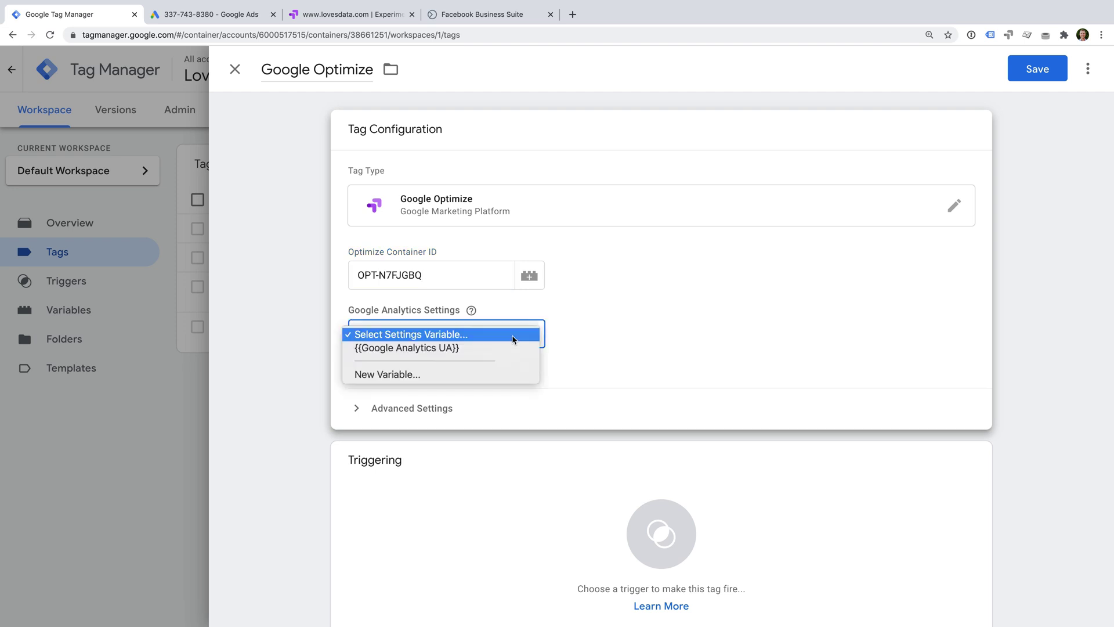
{"action": "left_click", "coordinate": [466, 348]}
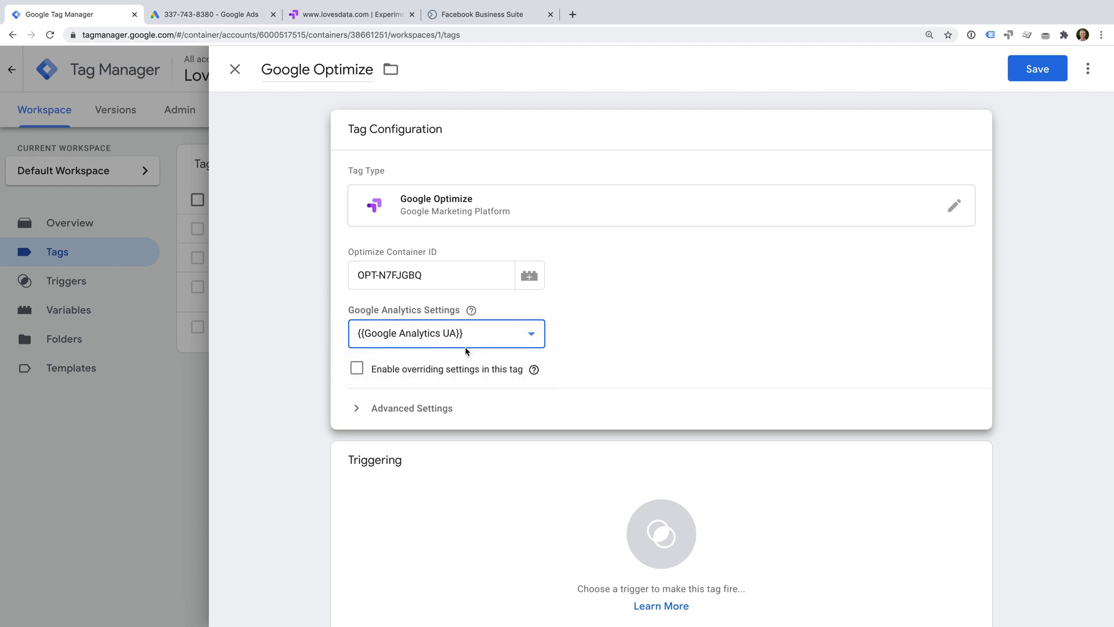
- Set the Google Optimize tag's firing option to Once per page and save the tag without a trigger
{"action": "left_click", "coordinate": [440, 411]}
{"action": "scroll", "coordinate": [651, 412], "scroll_direction": "down", "scroll_amount": 2}
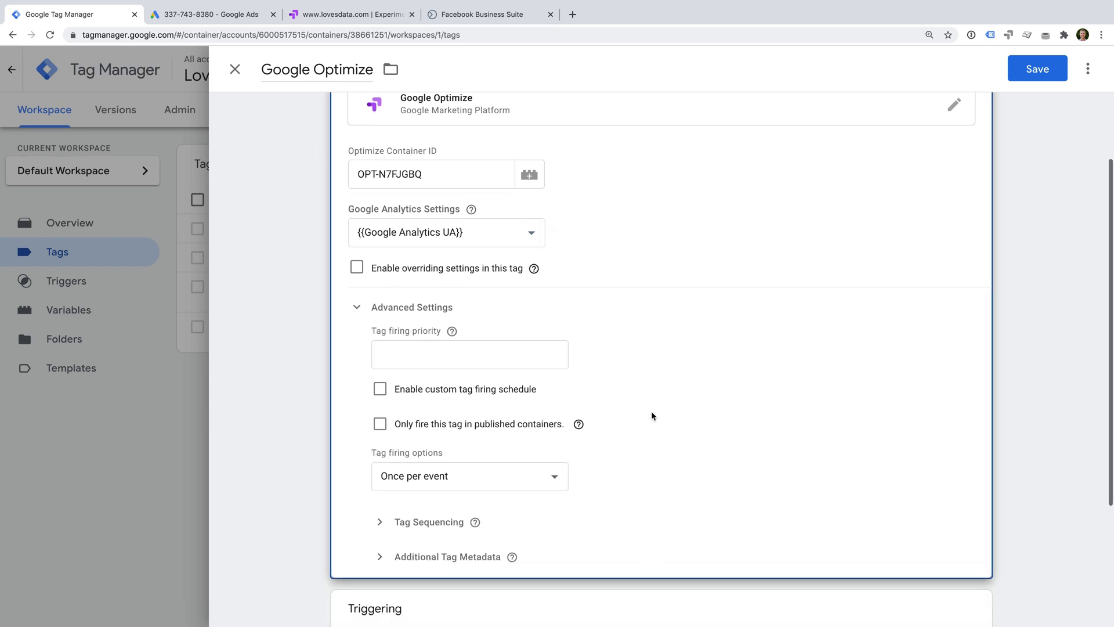
{"action": "left_click", "coordinate": [486, 472]}
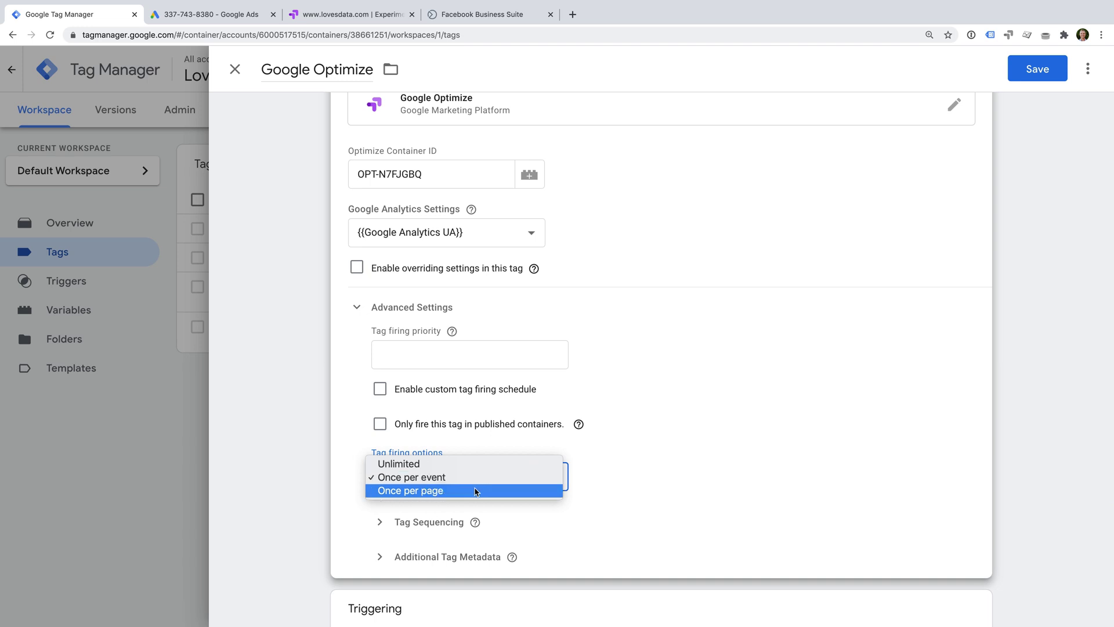
{"action": "left_click", "coordinate": [475, 491]}
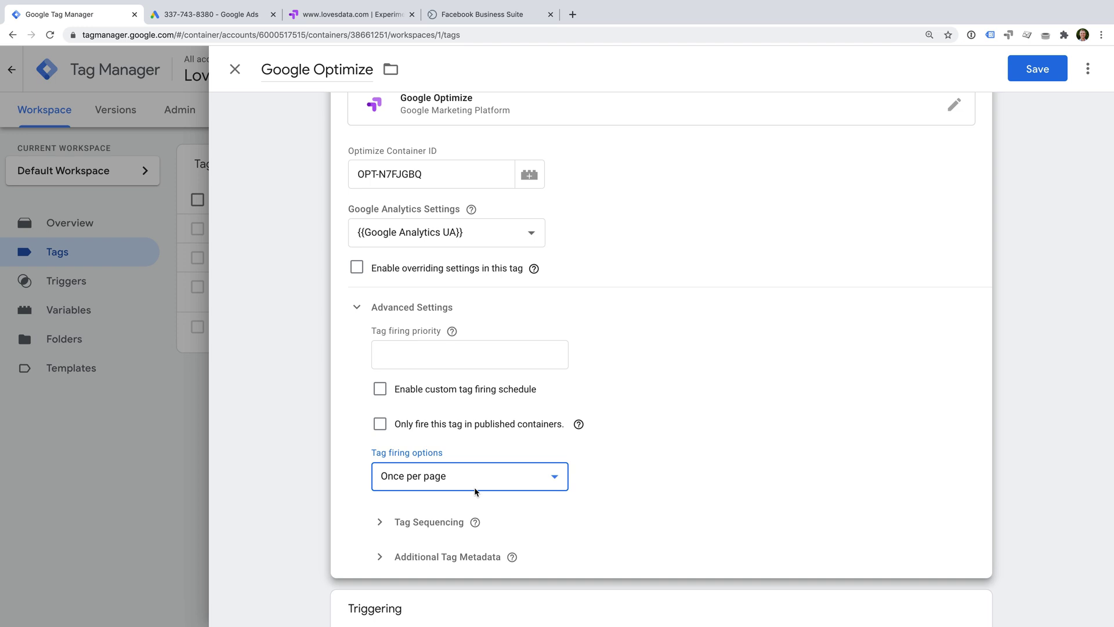
{"action": "scroll", "coordinate": [690, 482], "scroll_direction": "down", "scroll_amount": 3}
{"action": "scroll", "coordinate": [694, 485], "scroll_direction": "down", "scroll_amount": 1}
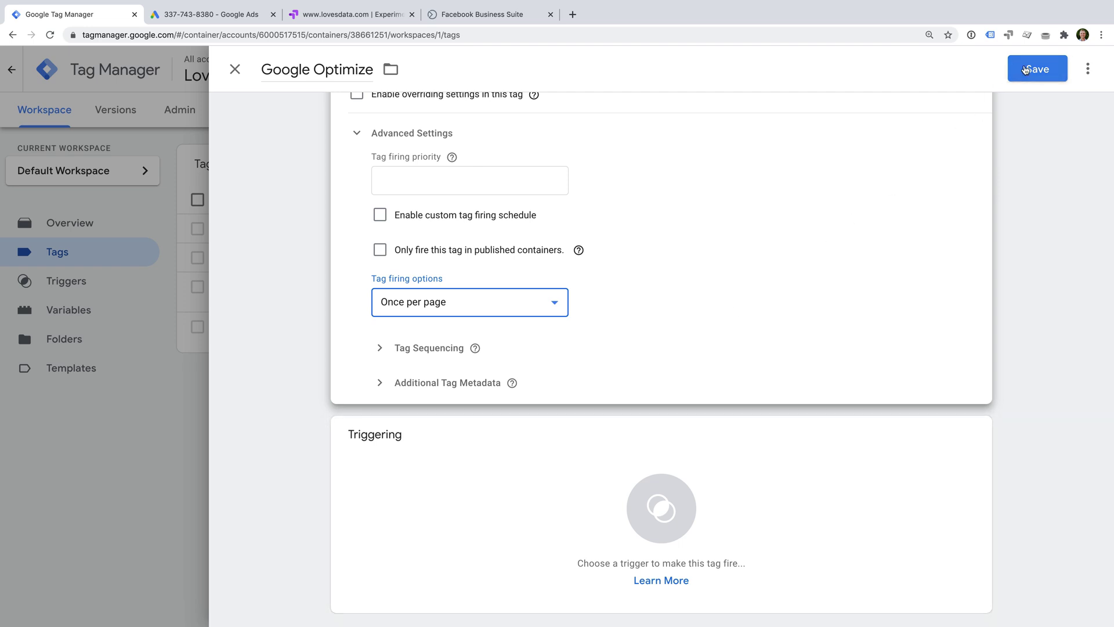
{"action": "left_click", "coordinate": [1025, 69]}
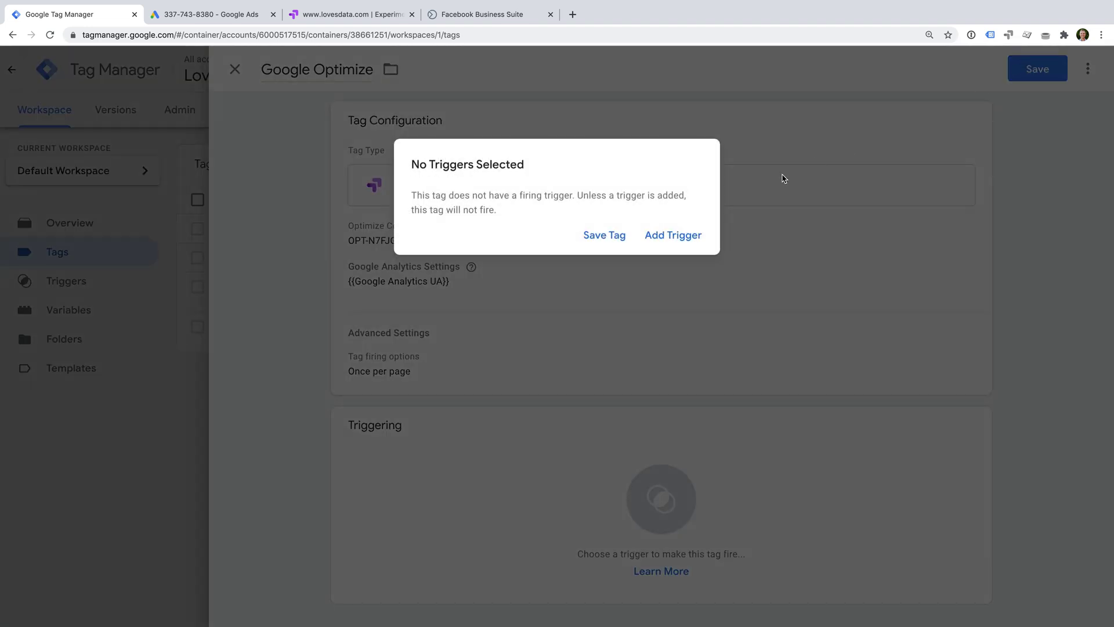
{"action": "left_click", "coordinate": [604, 236]}
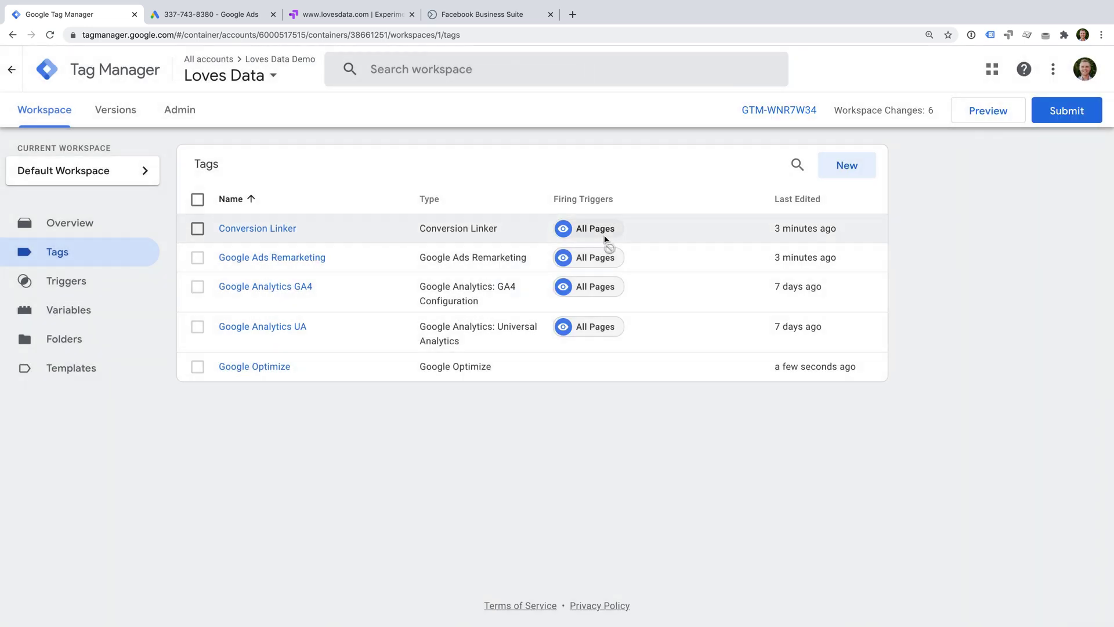
- Configure tag sequencing in the Google Analytics UA tag so that Google Optimize fires before it as the setup tag, and save
{"action": "left_click", "coordinate": [250, 328]}
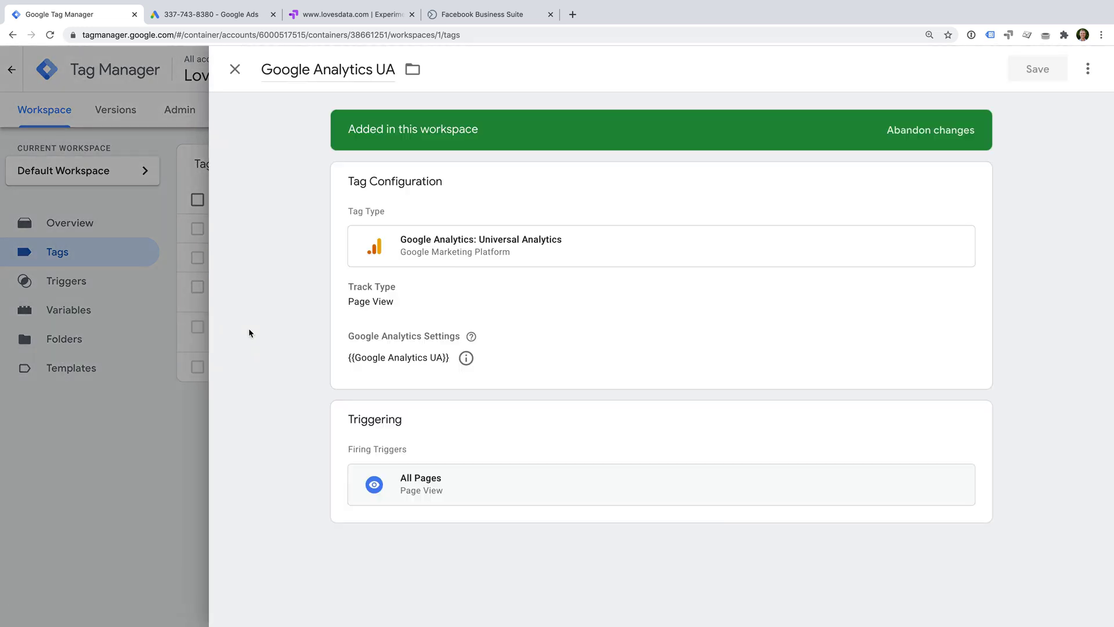
{"action": "left_click", "coordinate": [546, 332]}
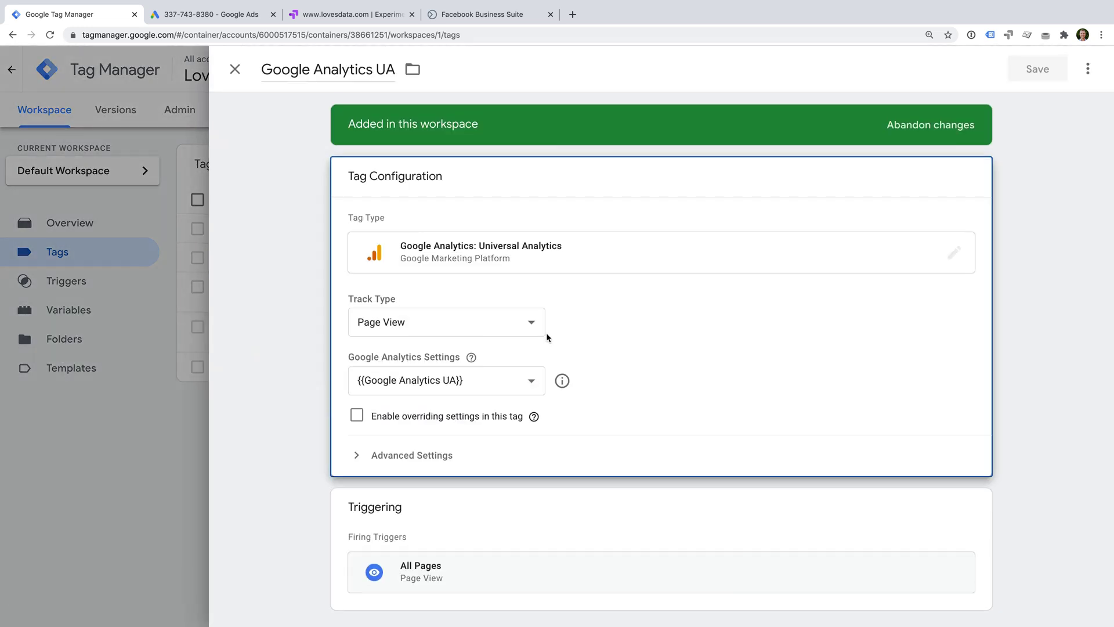
{"action": "left_click", "coordinate": [397, 451]}
{"action": "scroll", "coordinate": [615, 412], "scroll_direction": "down", "scroll_amount": 3}
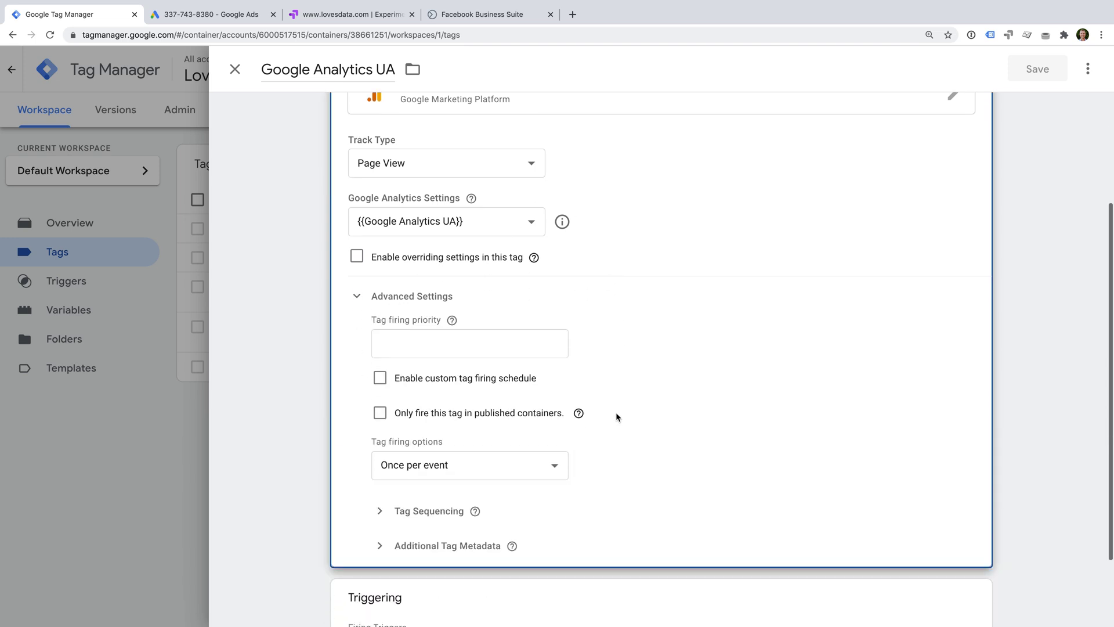
{"action": "left_click", "coordinate": [436, 511]}
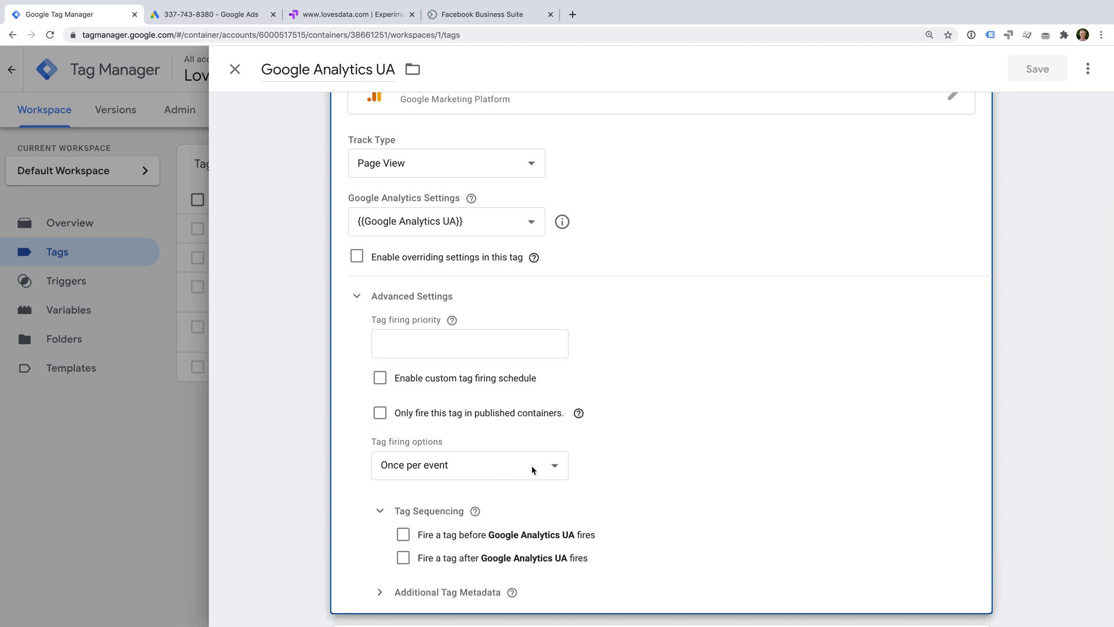
{"action": "scroll", "coordinate": [663, 432], "scroll_direction": "down", "scroll_amount": 1}
{"action": "scroll", "coordinate": [664, 429], "scroll_direction": "down", "scroll_amount": 1}
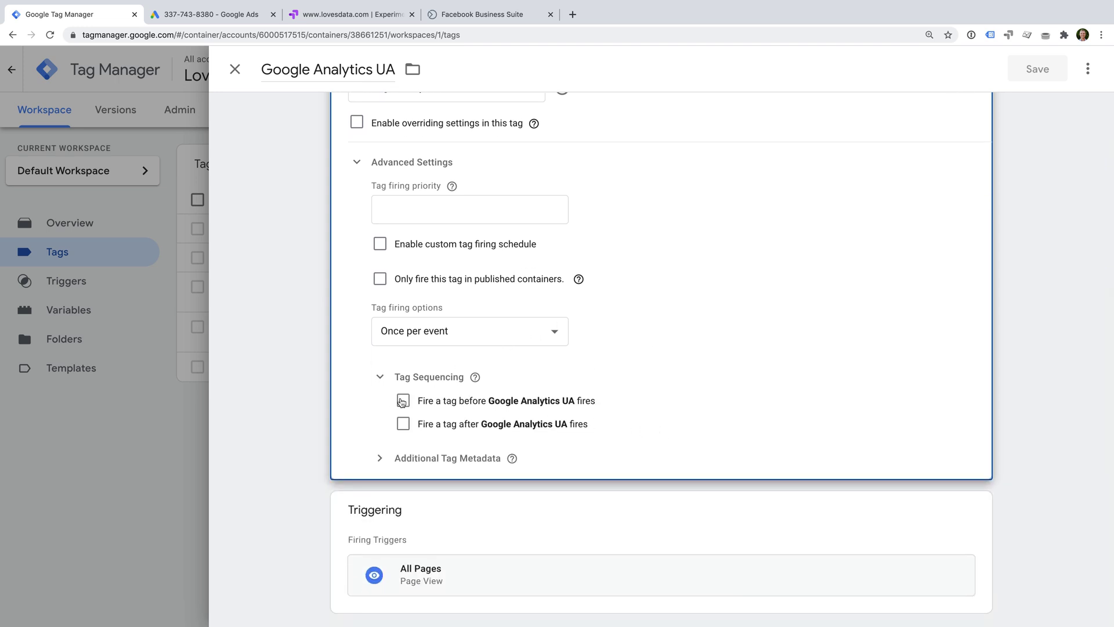
{"action": "left_click", "coordinate": [401, 401]}
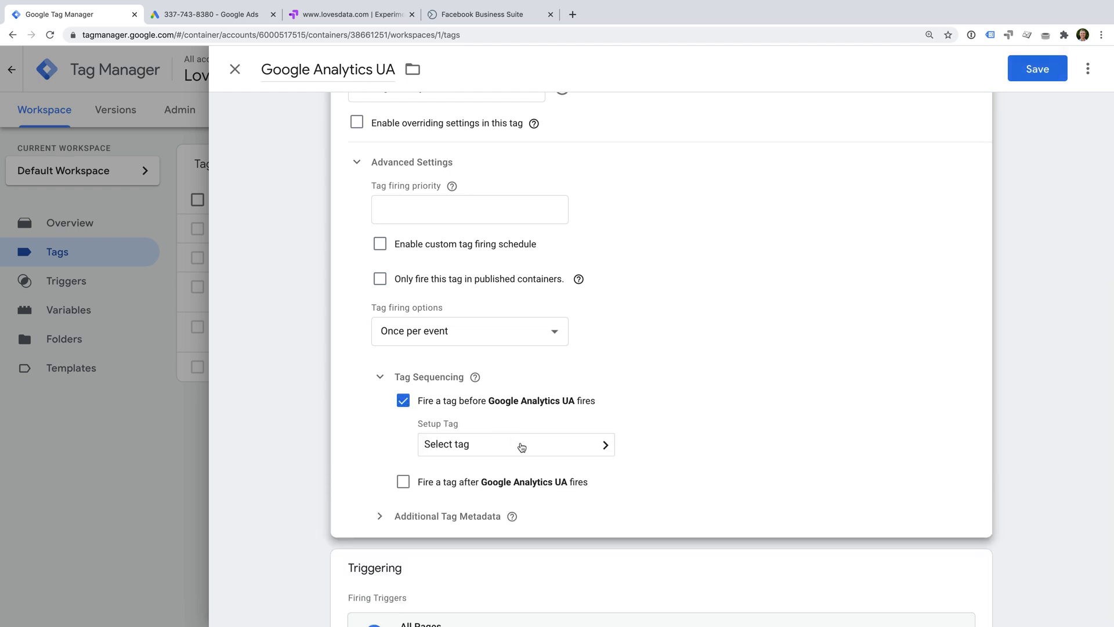
{"action": "left_click", "coordinate": [522, 446]}
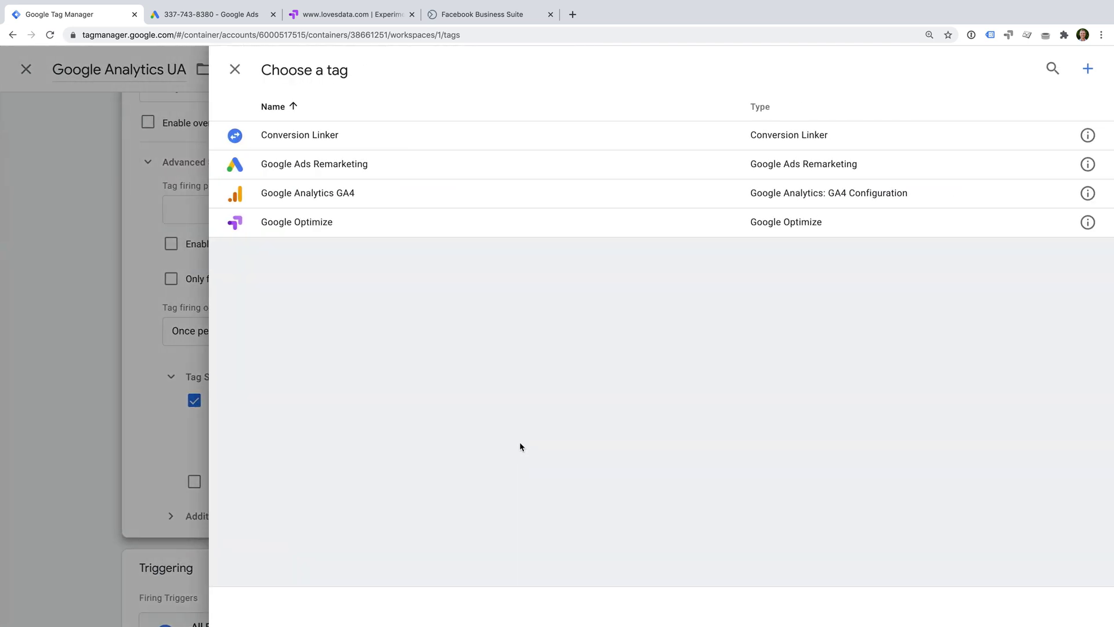
{"action": "left_click", "coordinate": [299, 224]}
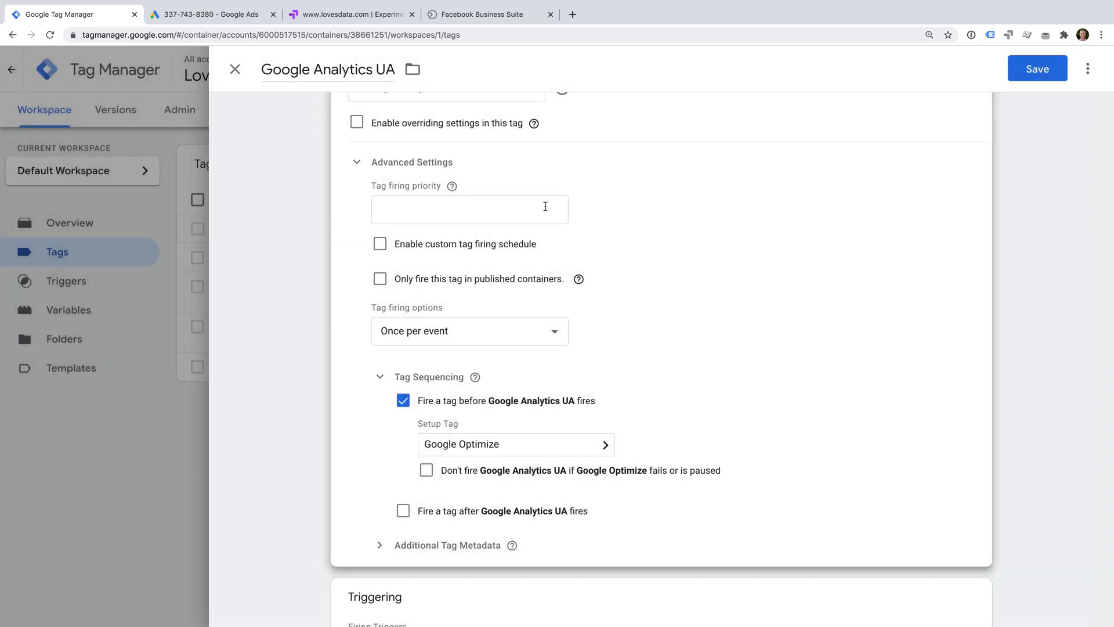
{"action": "left_click", "coordinate": [1032, 68]}
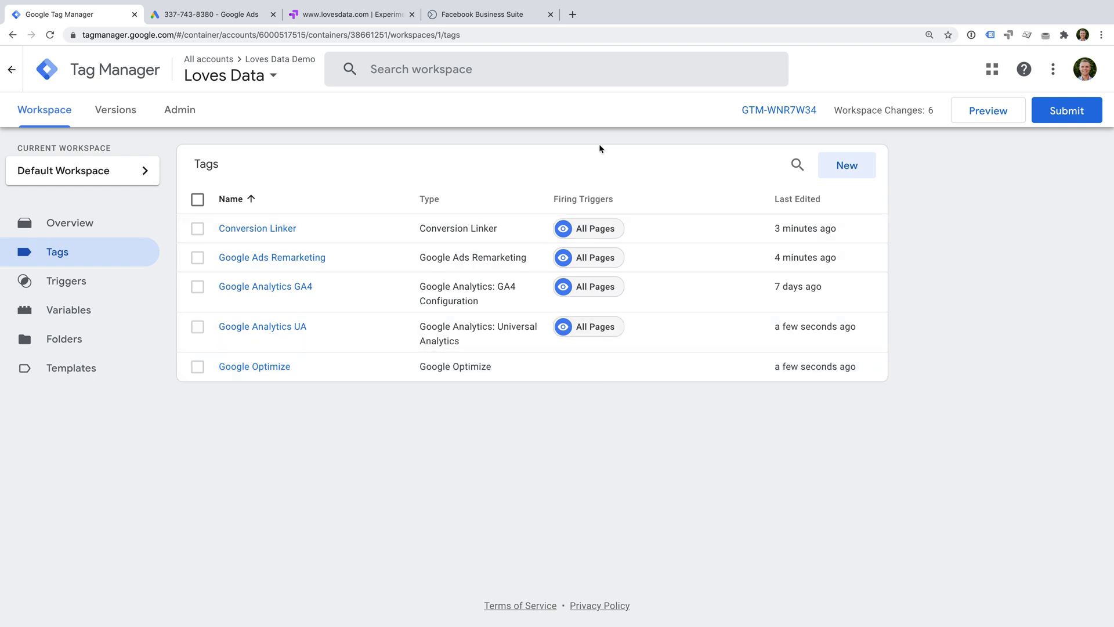
{"action": "left_click", "coordinate": [573, 15]}
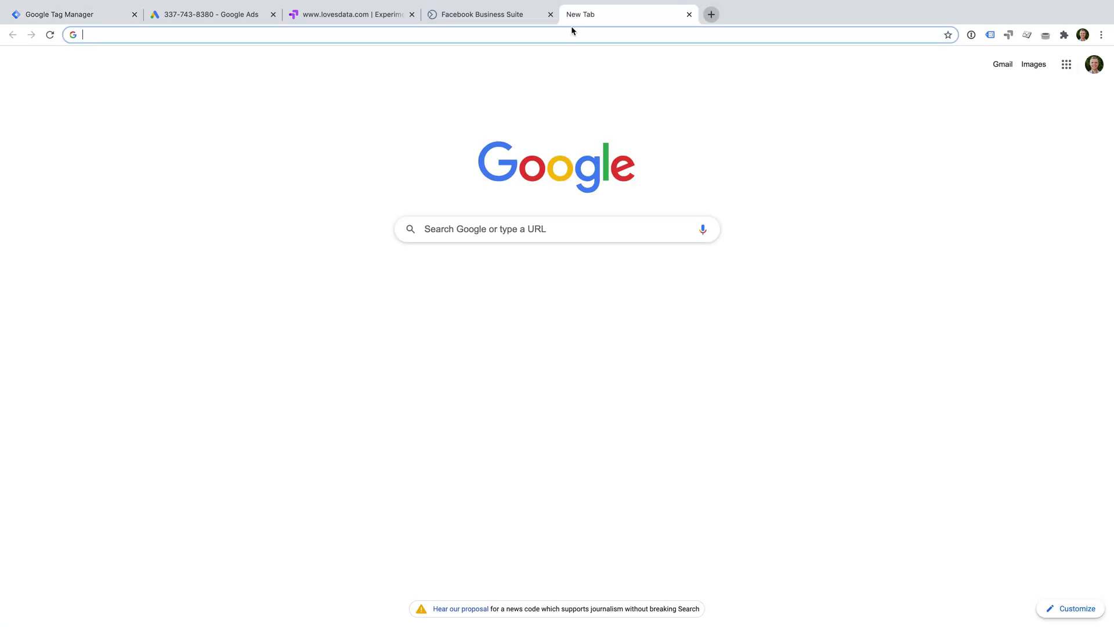
{"action": "type", "text": "https://www.lovesdata.com"}
{"action": "key", "text": "Return"}
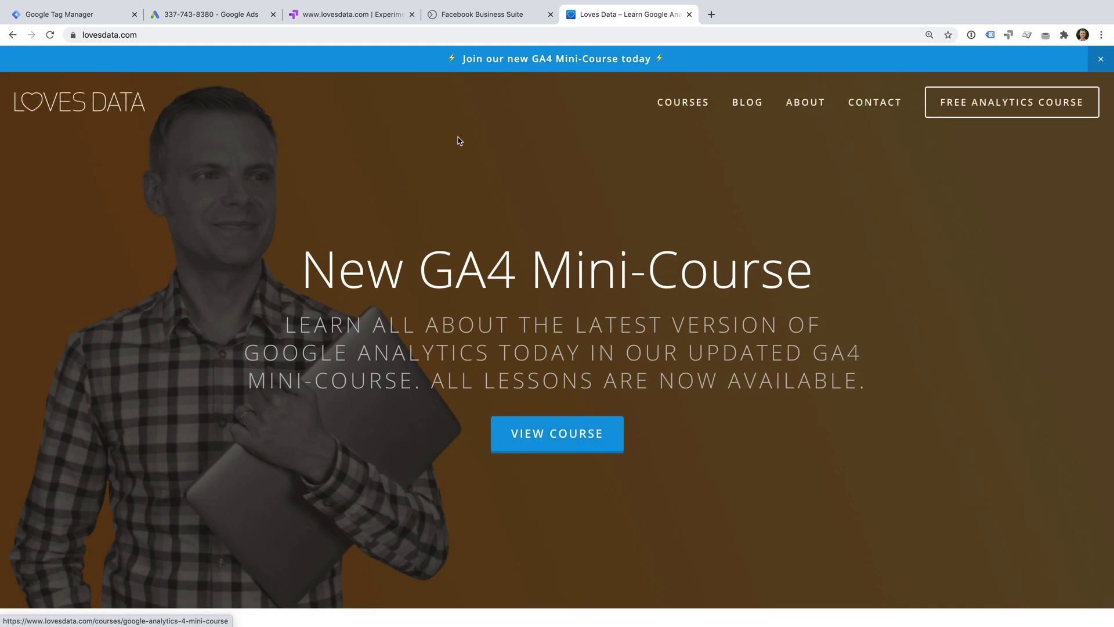
{"action": "right_click", "coordinate": [388, 170]}
{"action": "left_click", "coordinate": [456, 285]}
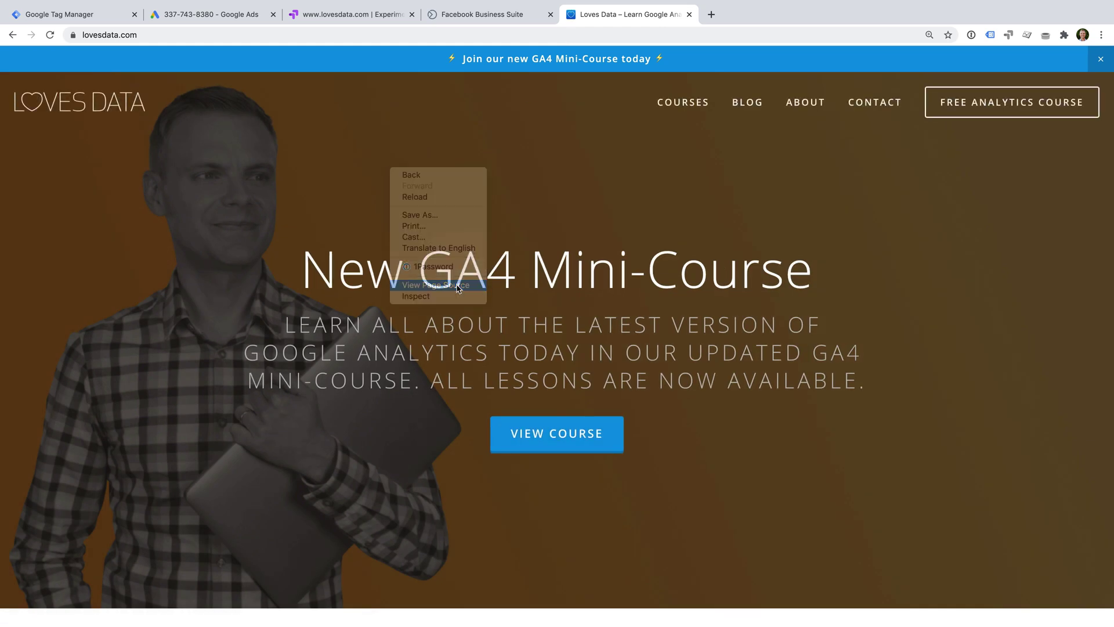
- Examine the Google Optimize async-hide snippet, its container ID and the Google Tag Manager snippet in the page source
{"action": "scroll", "coordinate": [458, 289], "scroll_direction": "down", "scroll_amount": 4}
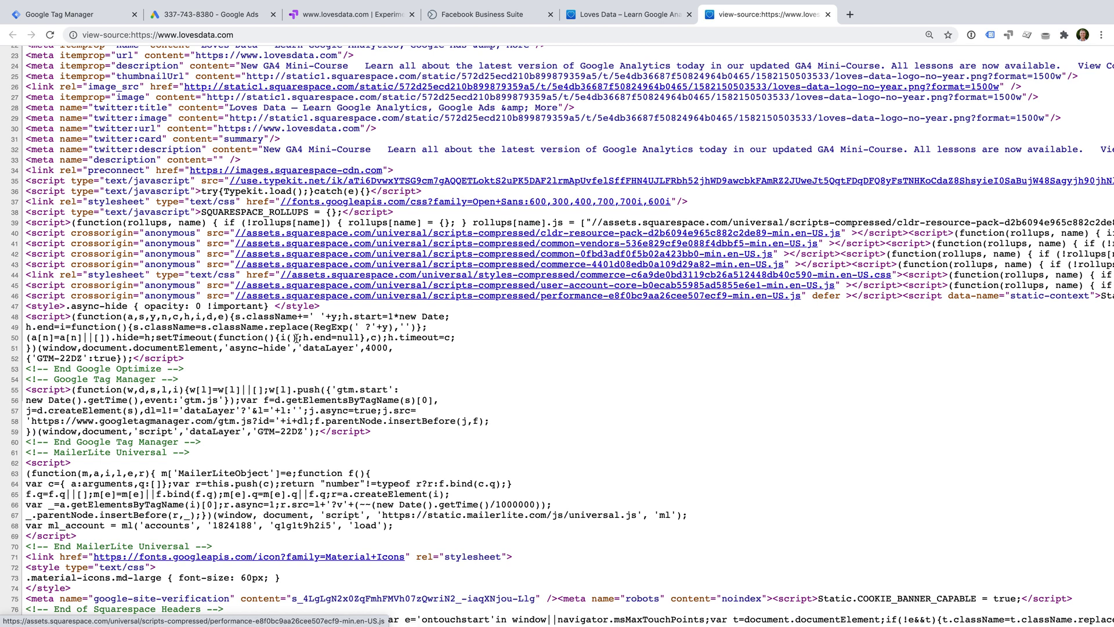
{"action": "left_click_drag", "start_coordinate": [26, 316], "coordinate": [221, 443]}
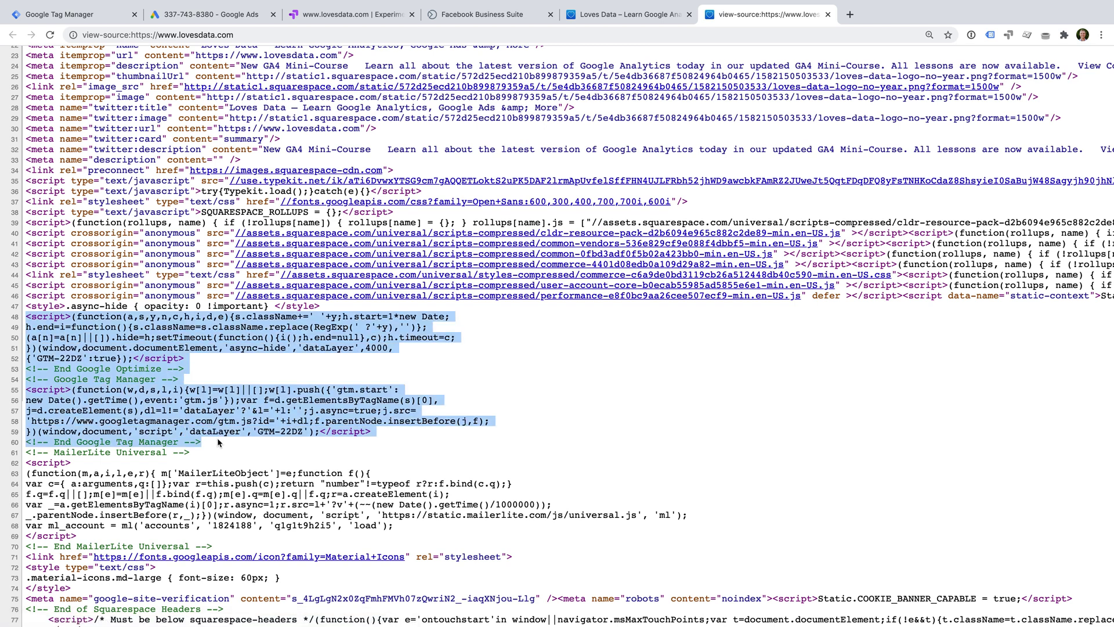
{"action": "left_click", "coordinate": [254, 367]}
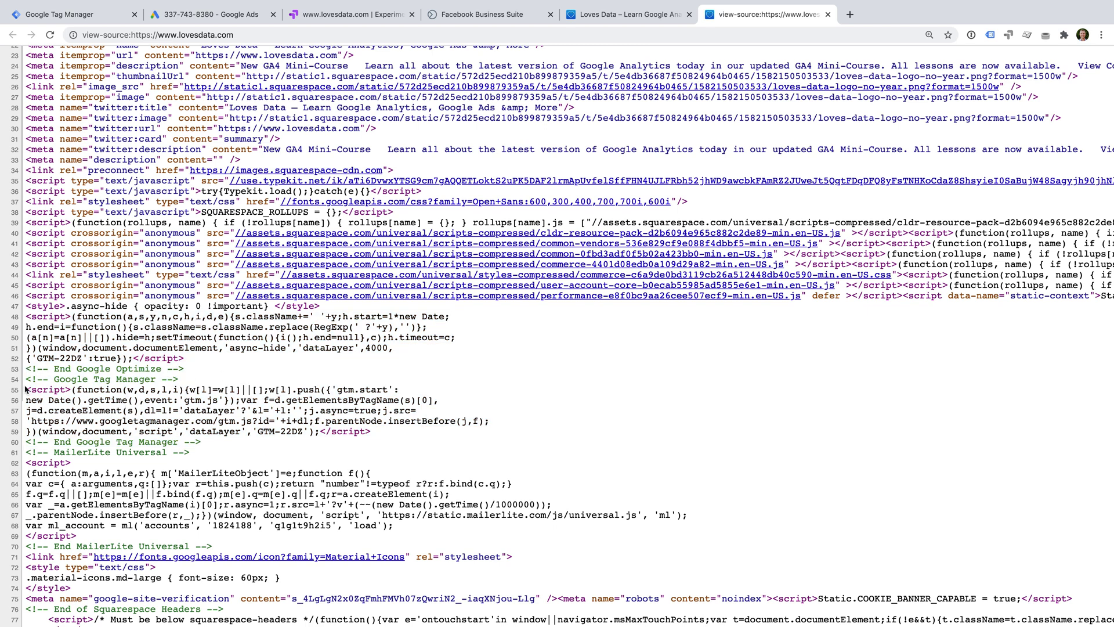
{"action": "left_click_drag", "start_coordinate": [29, 389], "coordinate": [376, 432]}
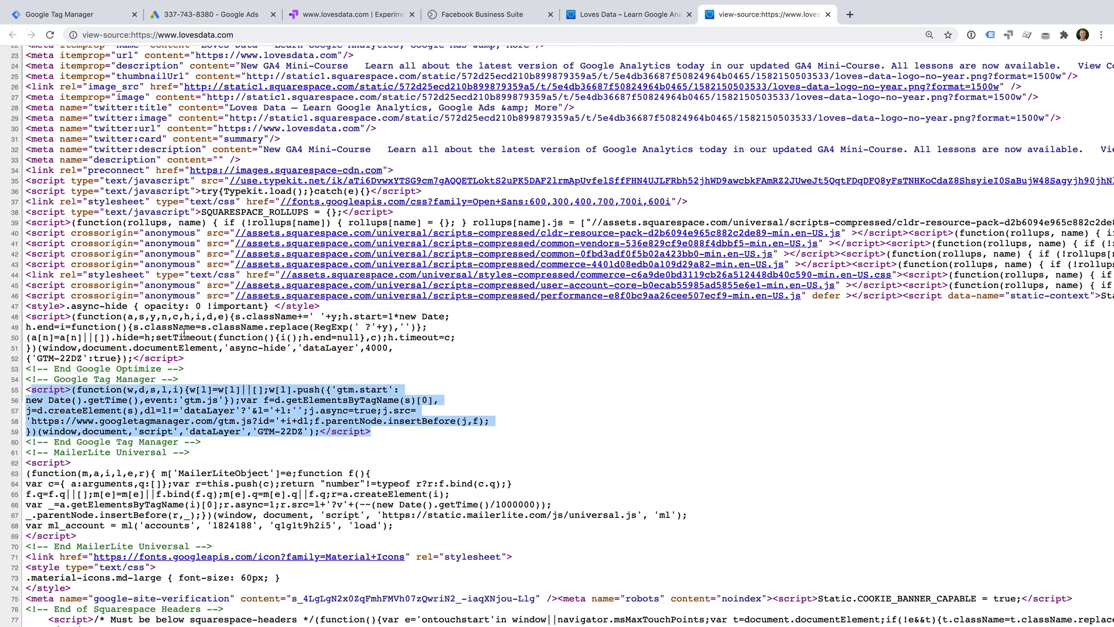
{"action": "left_click_drag", "start_coordinate": [27, 316], "coordinate": [221, 358]}
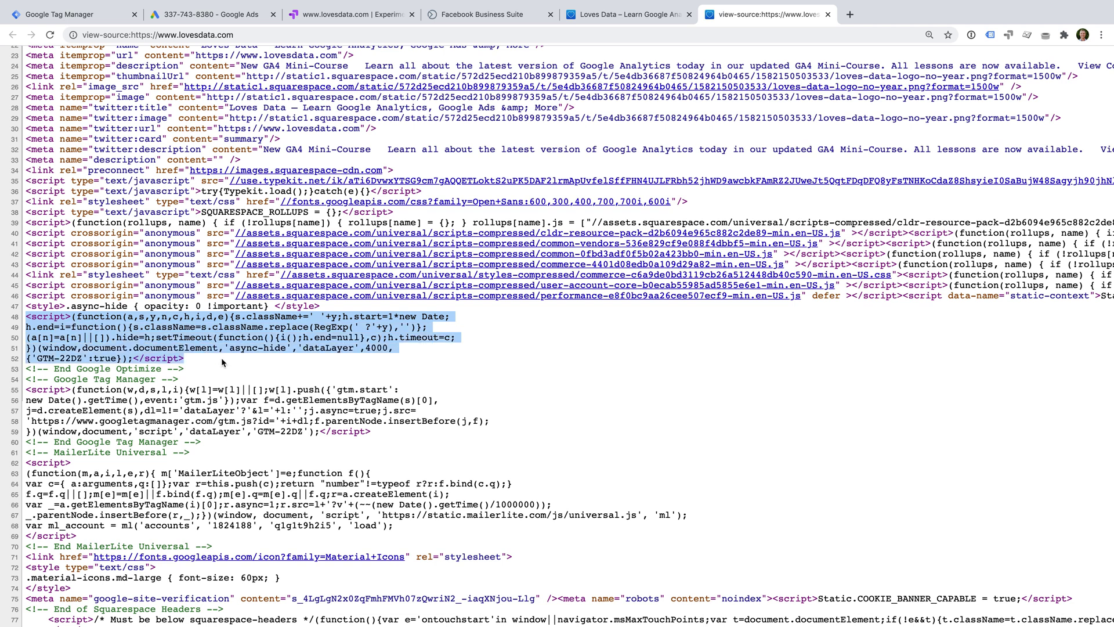
{"action": "left_click", "coordinate": [99, 360]}
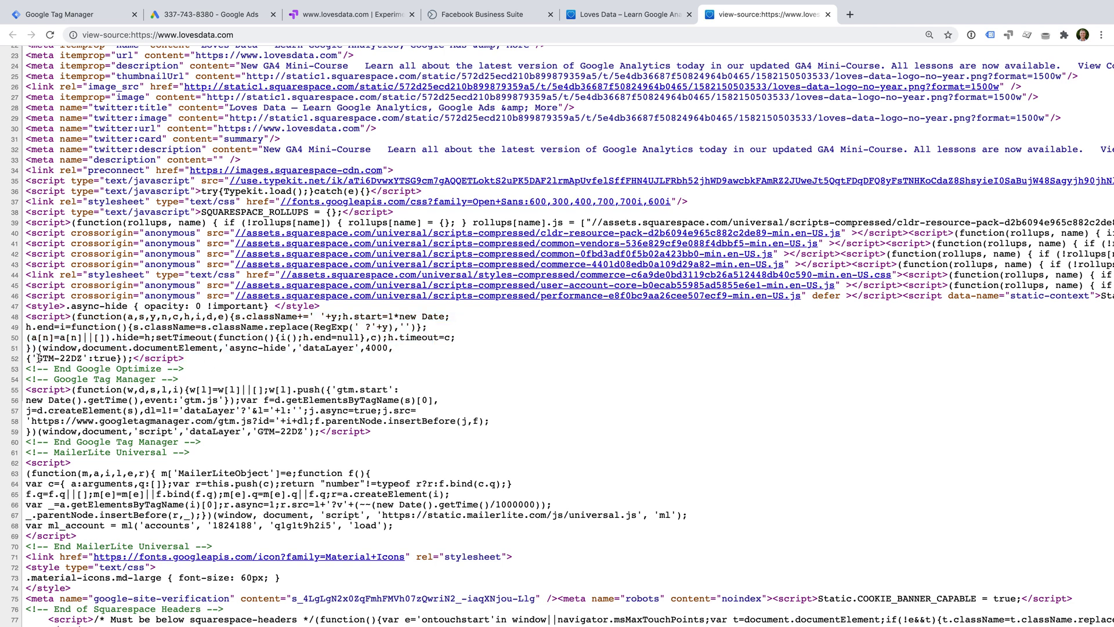
{"action": "left_click_drag", "start_coordinate": [39, 358], "coordinate": [85, 358]}
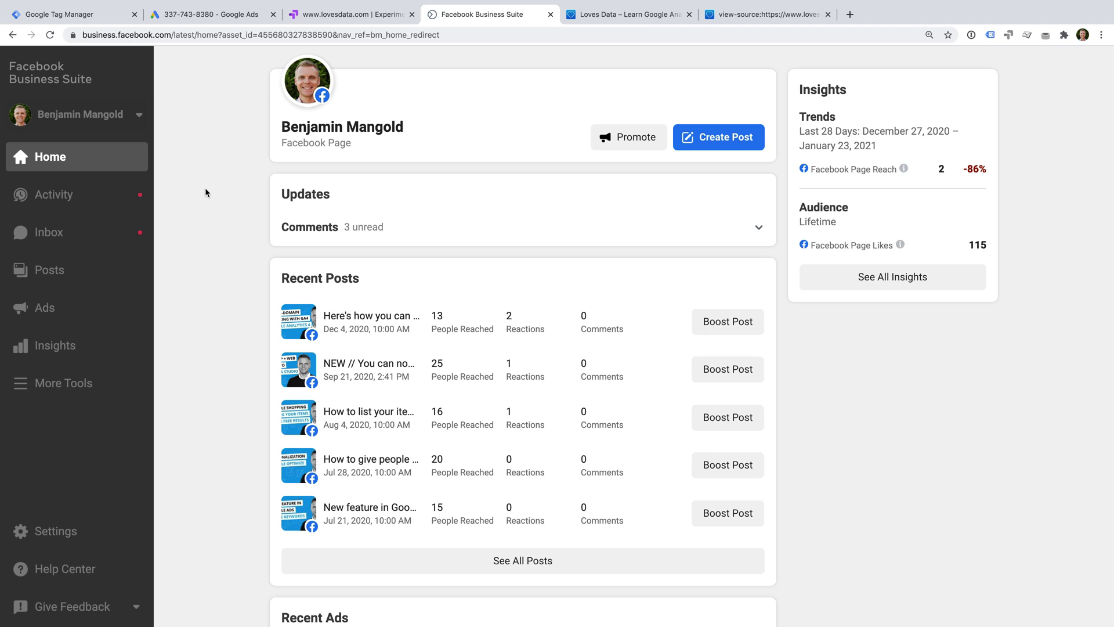
- Switch to Facebook Business Suite and open Events Manager
{"action": "left_click", "coordinate": [52, 386]}
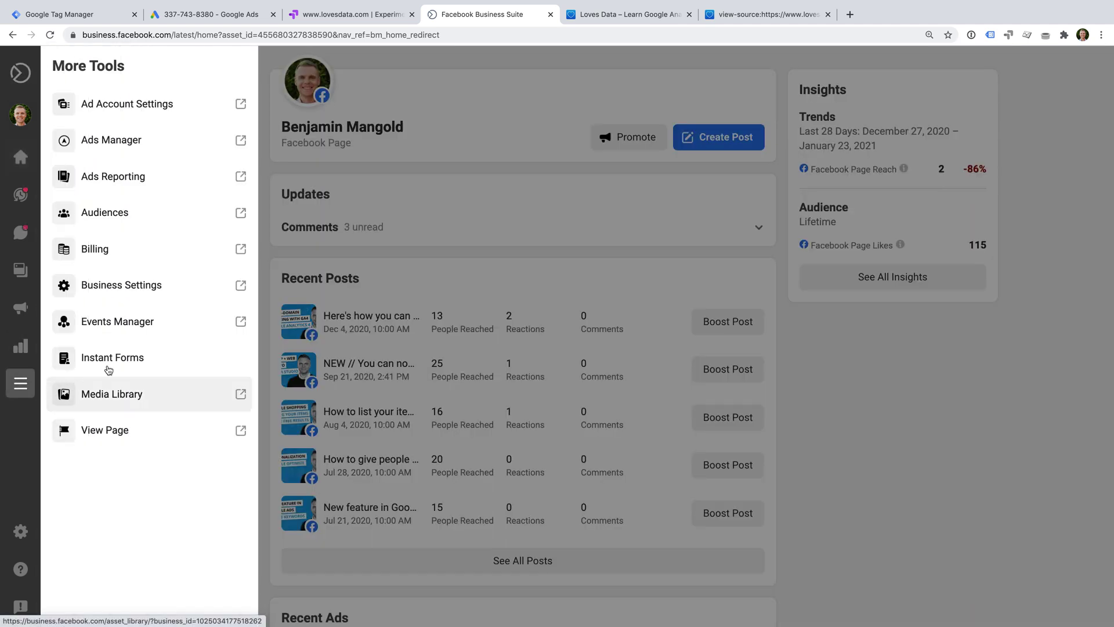
{"action": "left_click", "coordinate": [173, 323]}
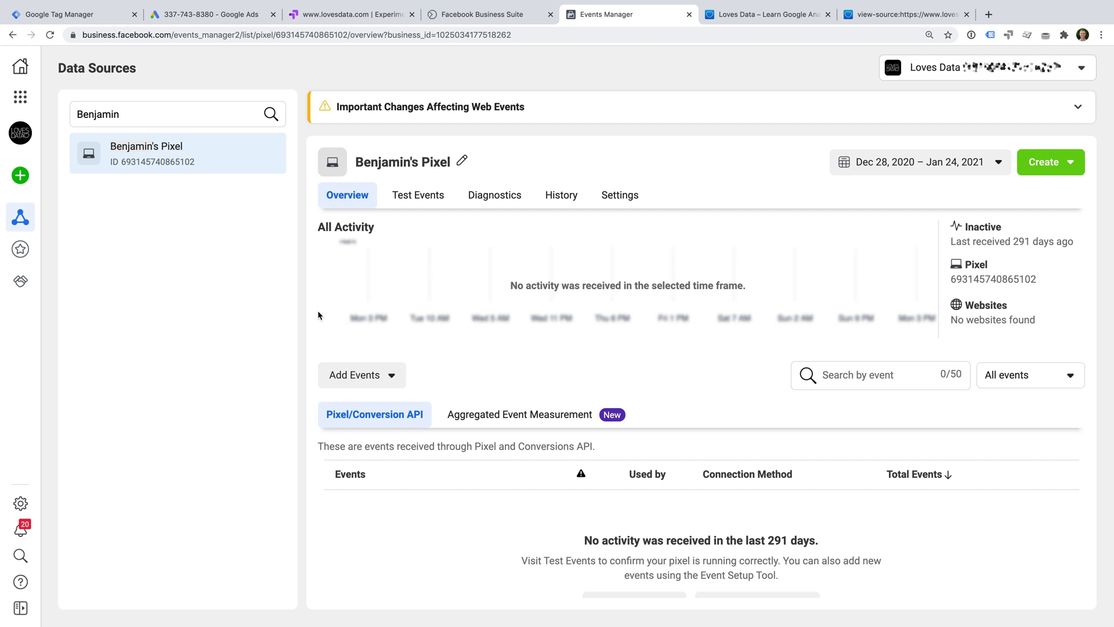
{"action": "mouse_move", "coordinate": [21, 174]}
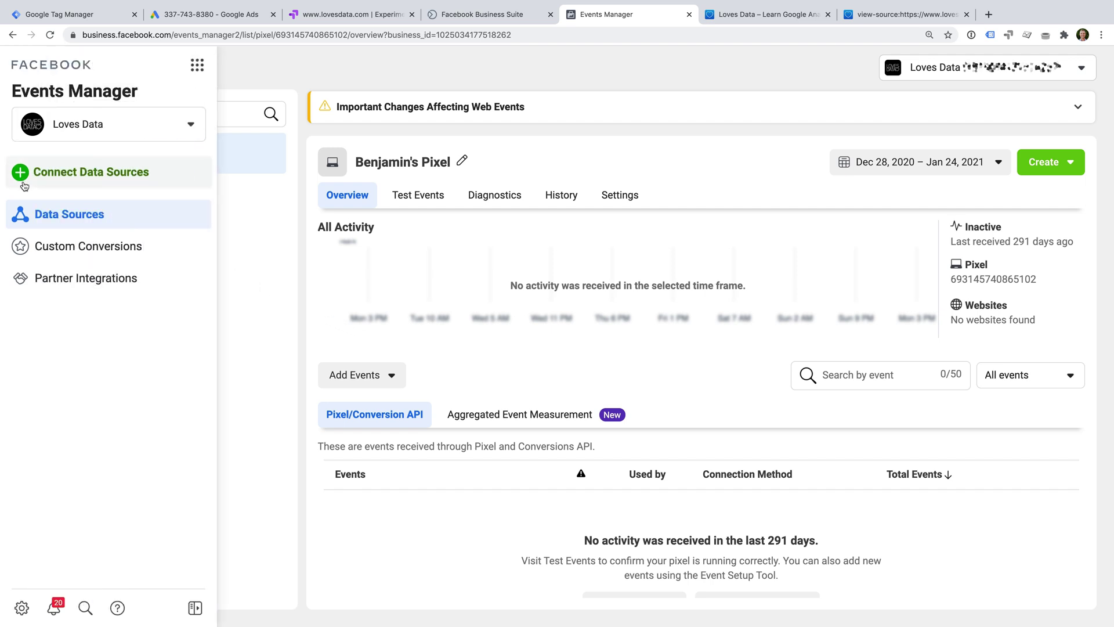
{"action": "left_click", "coordinate": [103, 178]}
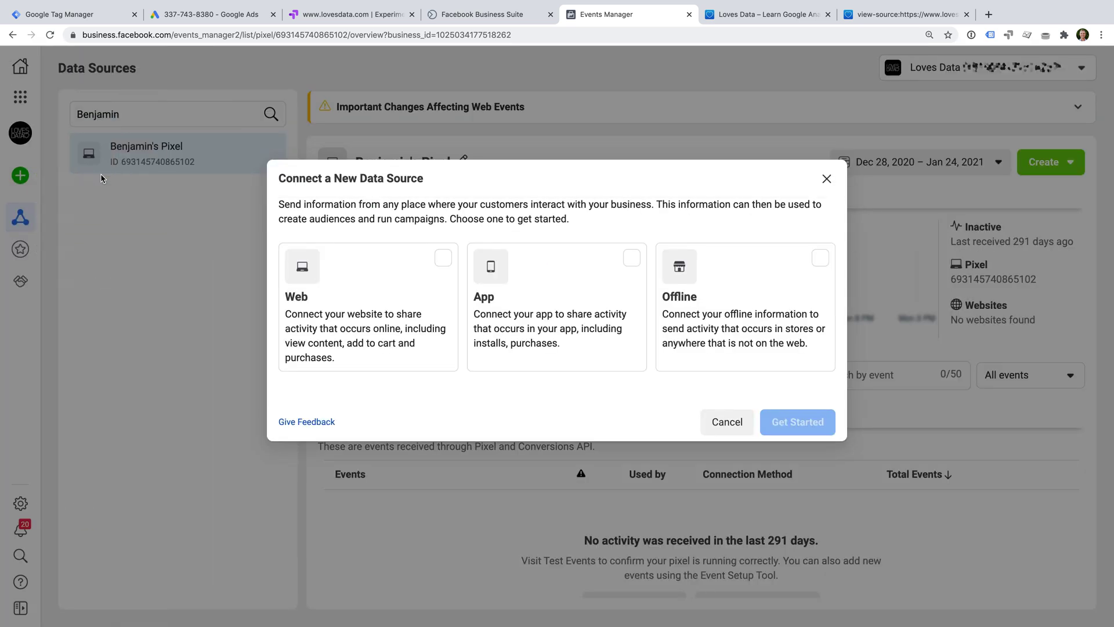
{"action": "left_click", "coordinate": [441, 259]}
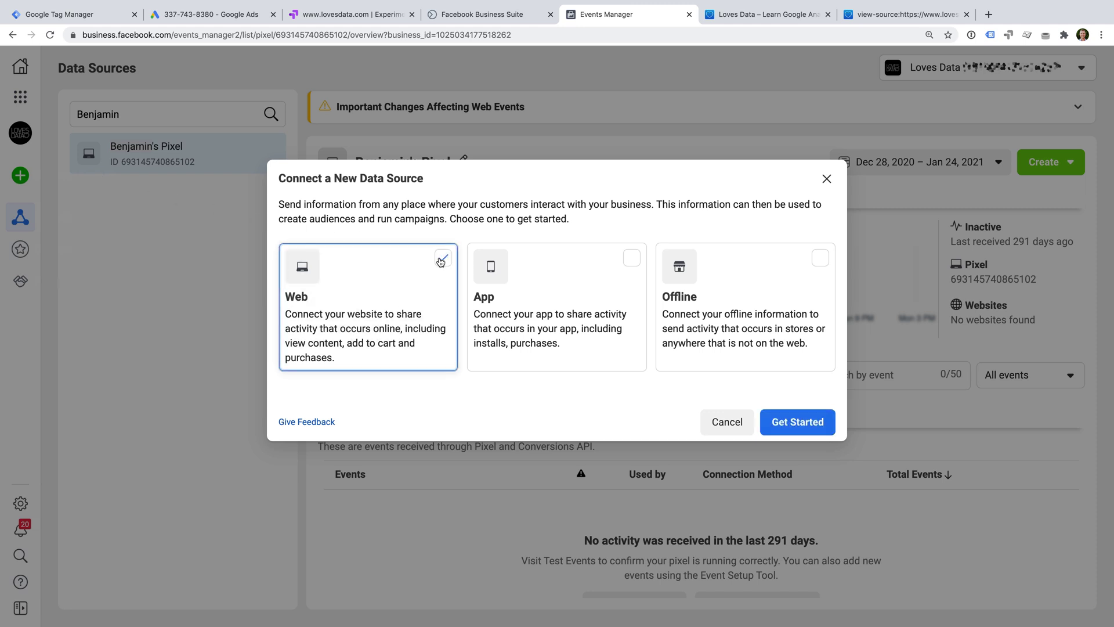
{"action": "left_click", "coordinate": [834, 423]}
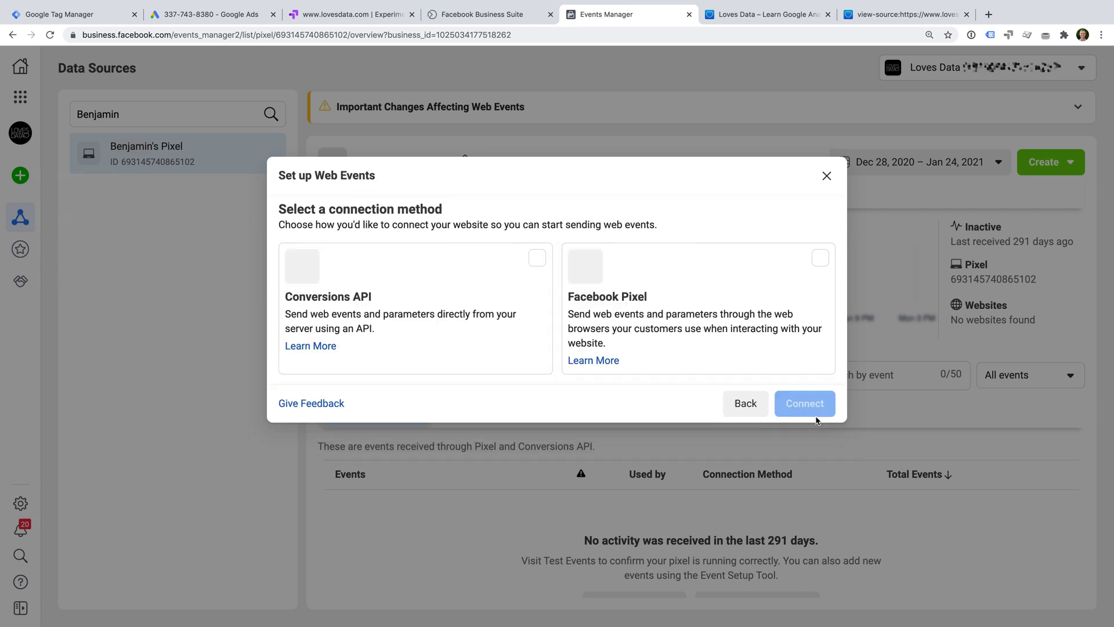
{"action": "left_click", "coordinate": [828, 266]}
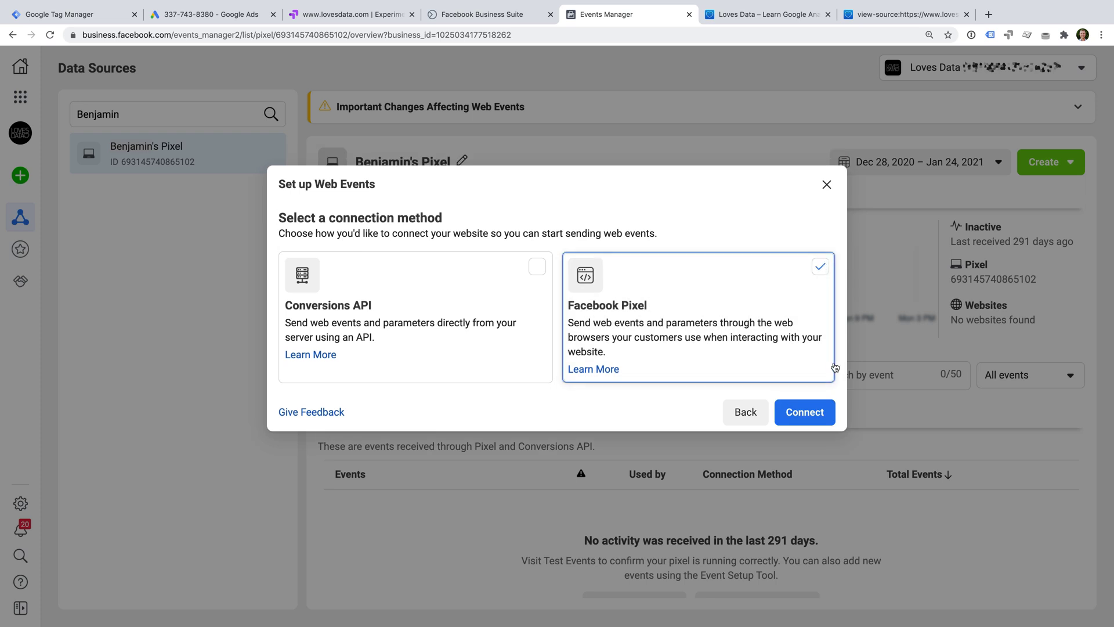
{"action": "left_click", "coordinate": [826, 184]}
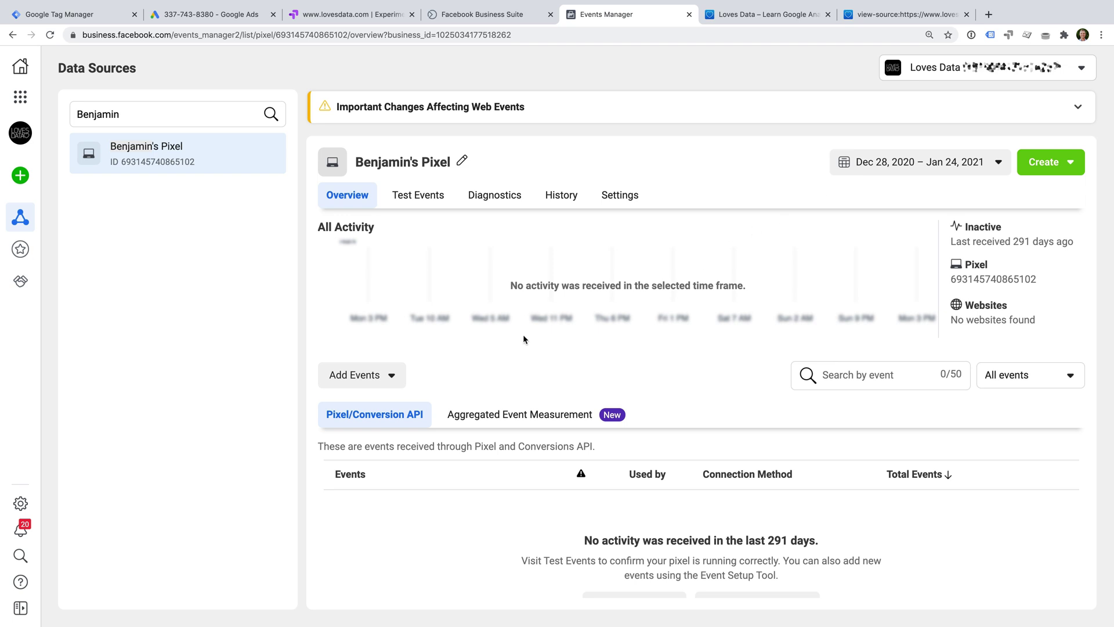
- Start adding the pixel to a new website with manual code installation and copy the Facebook pixel base code
{"action": "left_click", "coordinate": [392, 377]}
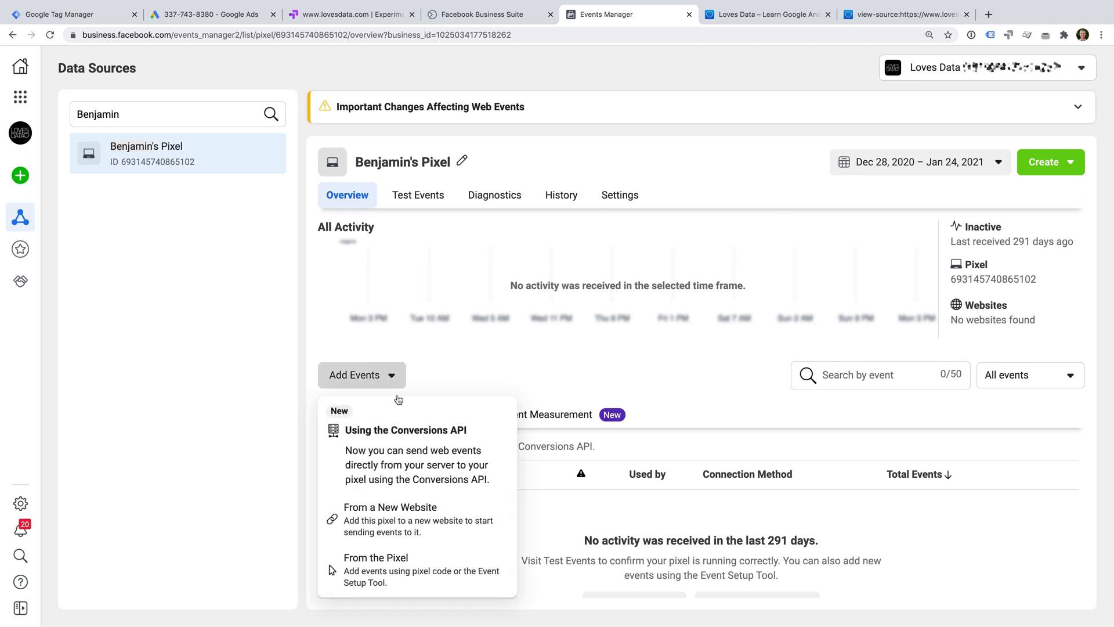
{"action": "left_click", "coordinate": [432, 522]}
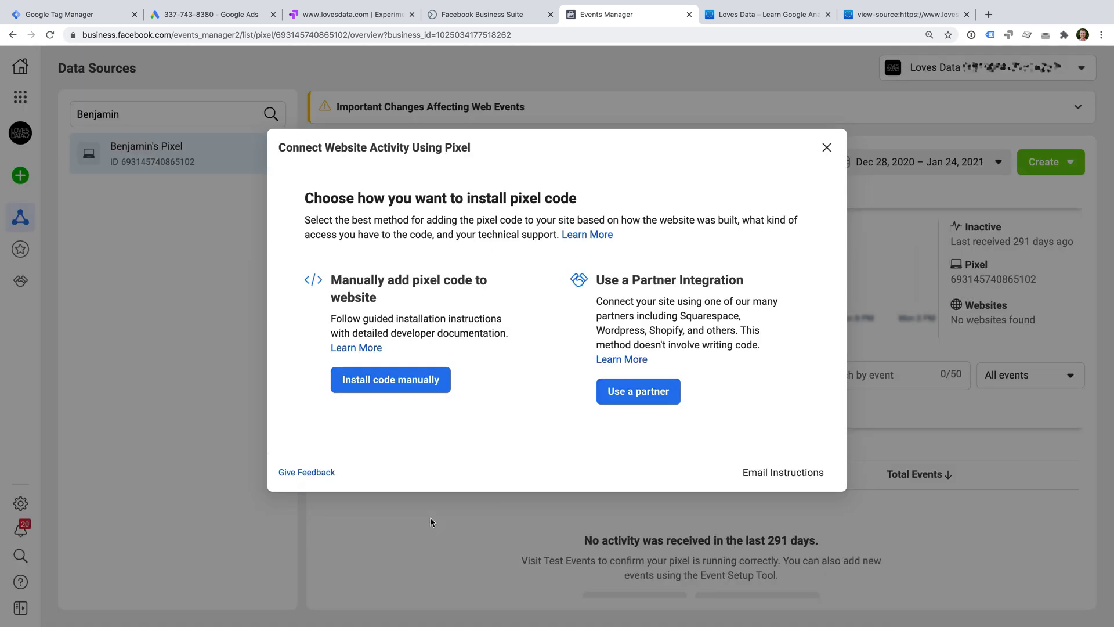
{"action": "left_click", "coordinate": [407, 390]}
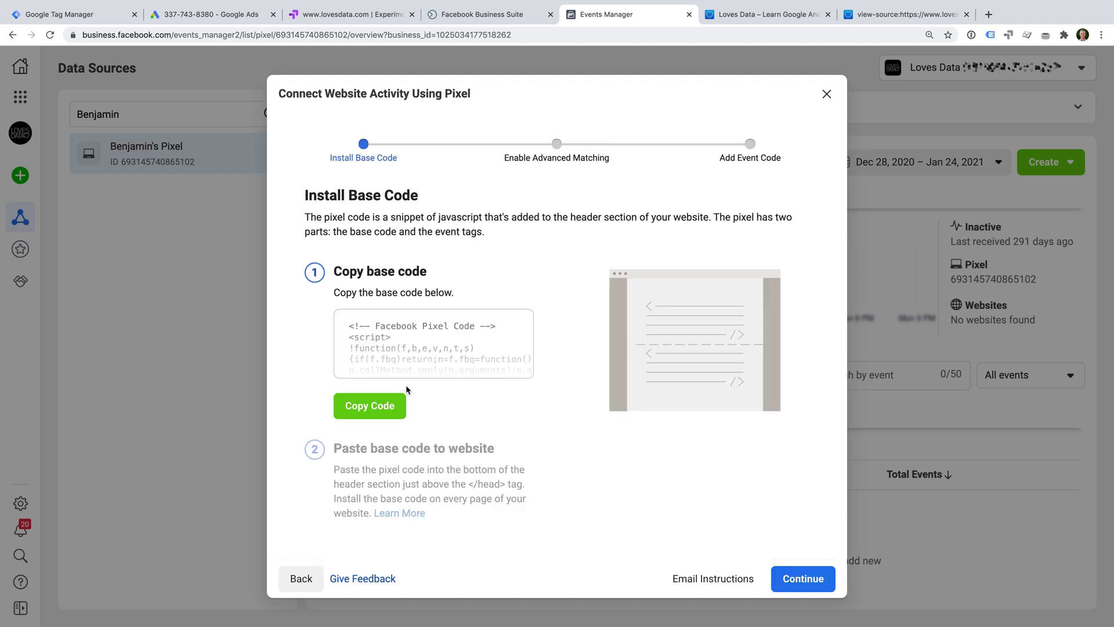
{"action": "left_click", "coordinate": [360, 411]}
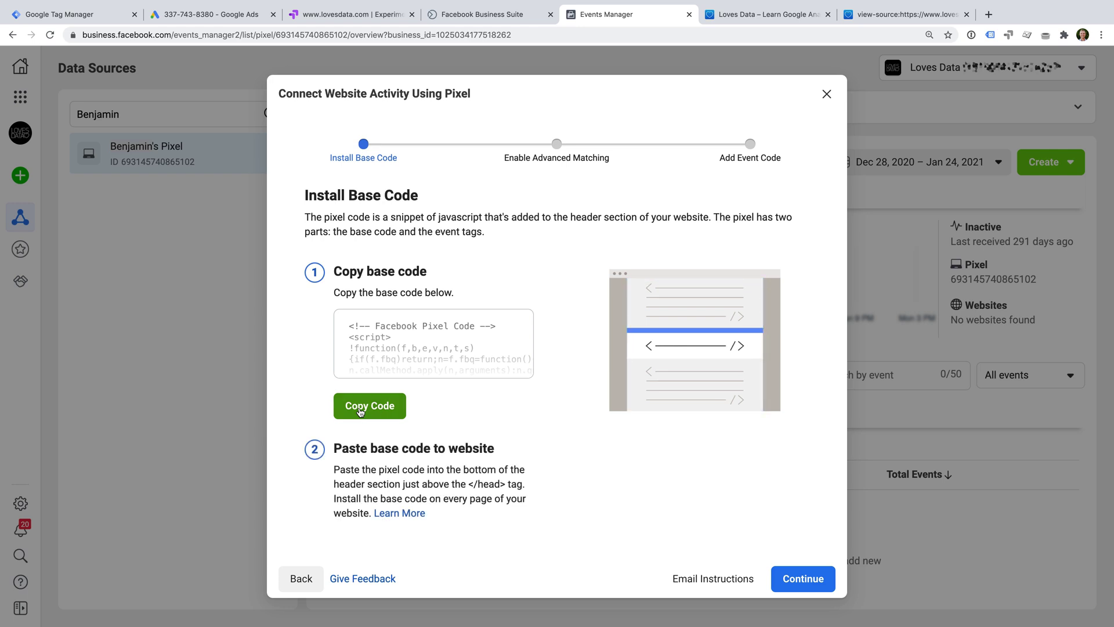
- Switch to Google Tag Manager and create a new tag named Facebook Pixel
{"action": "left_click", "coordinate": [84, 18]}
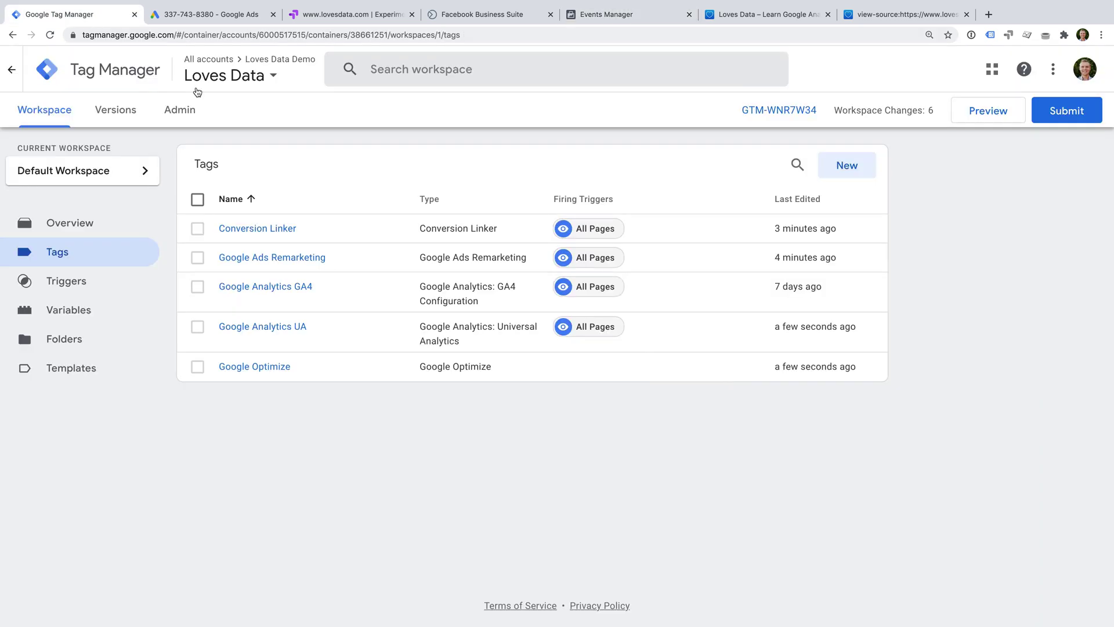
{"action": "left_click", "coordinate": [837, 174]}
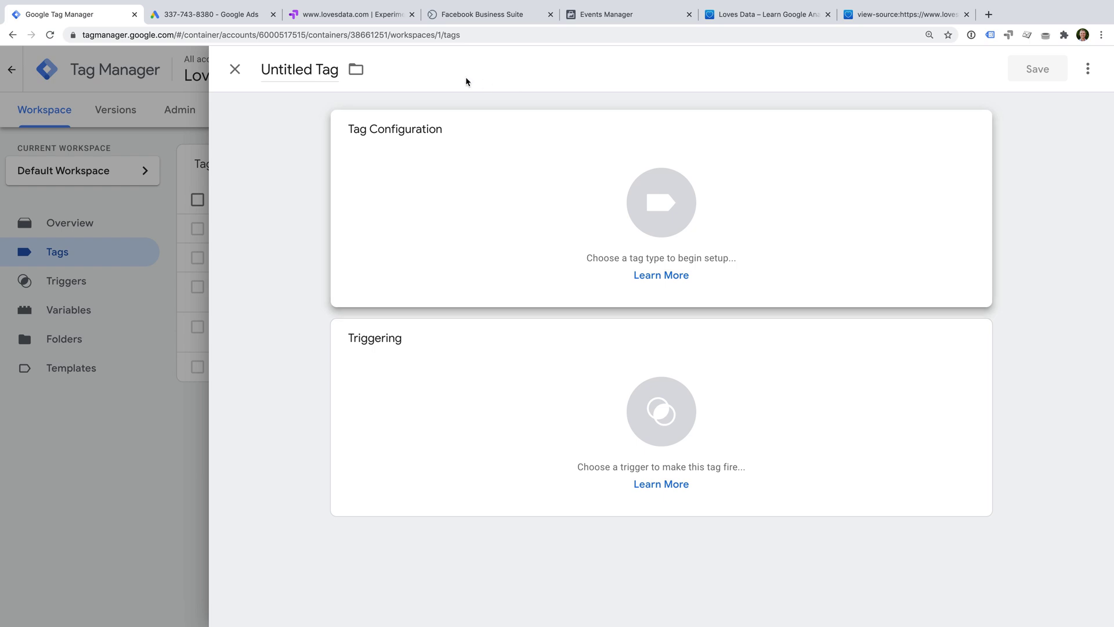
{"action": "left_click", "coordinate": [314, 73]}
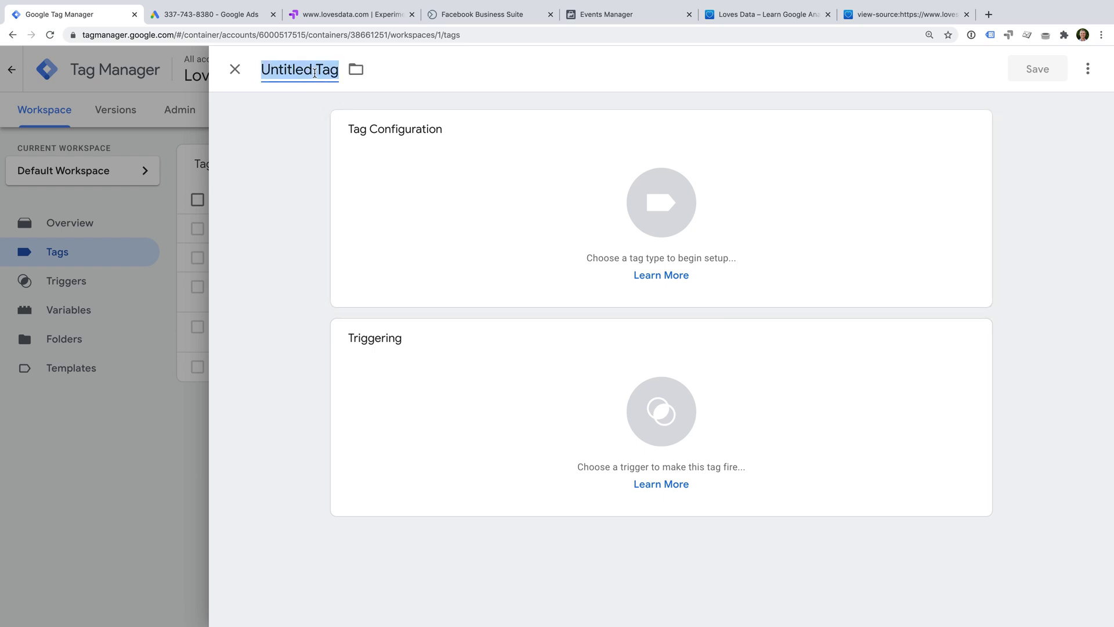
{"action": "type", "text": "Facebook Pix"}
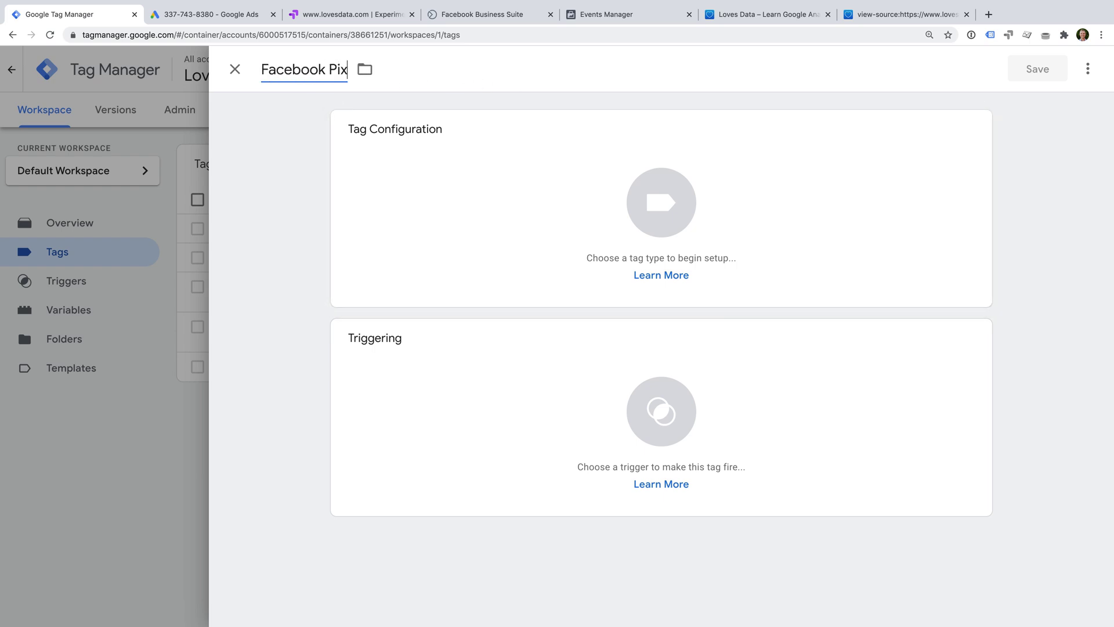
{"action": "type", "text": "el"}
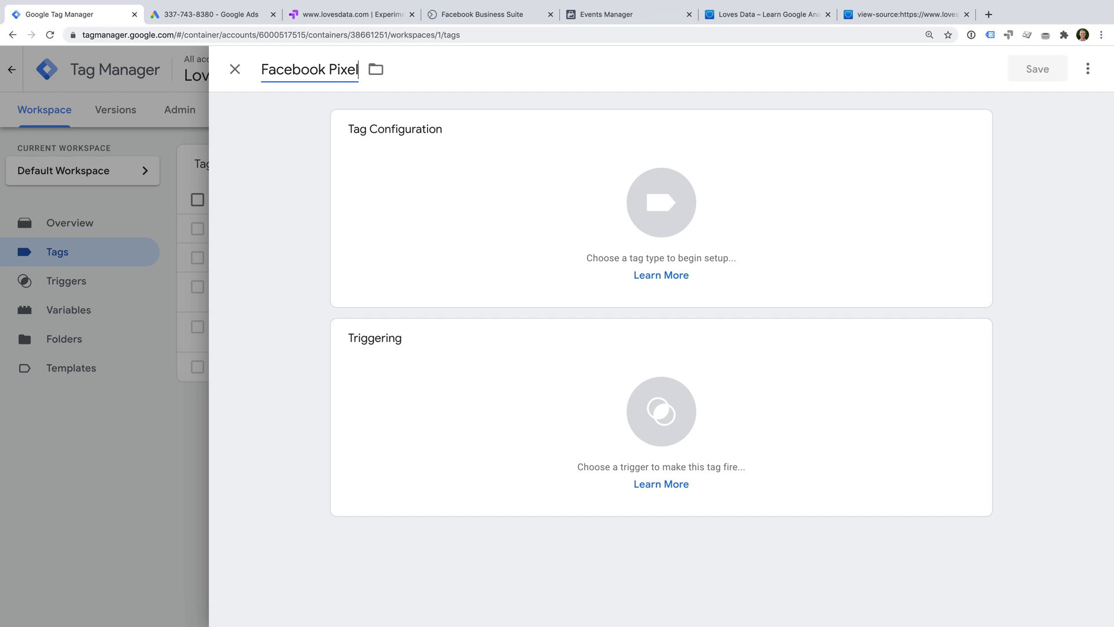
- Set the tag type to Custom HTML and paste the copied Facebook pixel base code as its HTML
{"action": "left_click", "coordinate": [498, 187]}
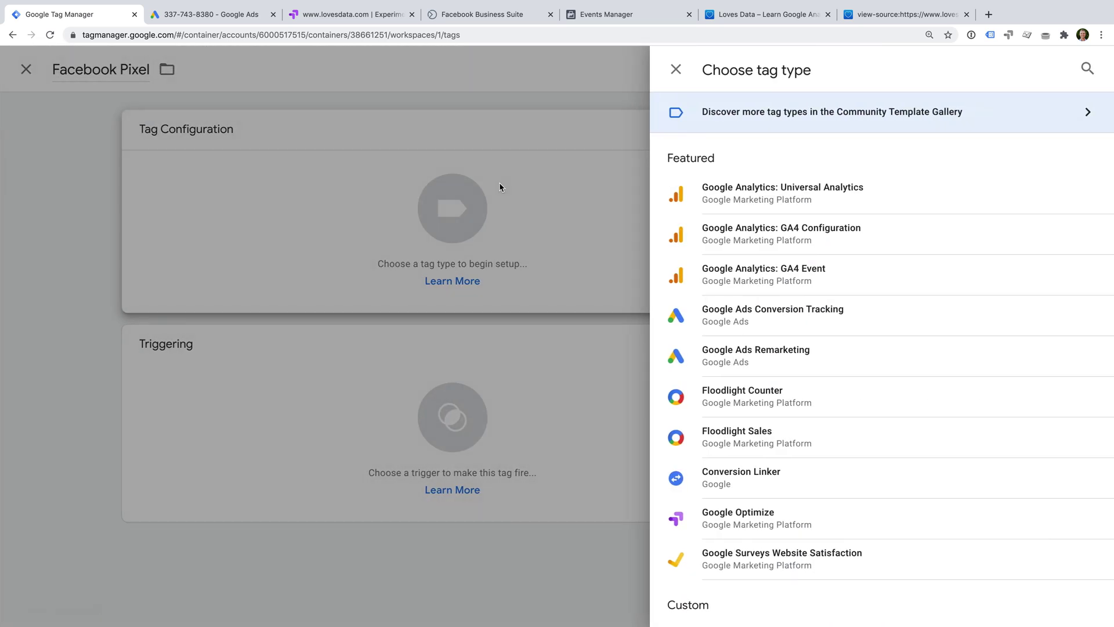
{"action": "scroll", "coordinate": [828, 278], "scroll_direction": "down", "scroll_amount": 3}
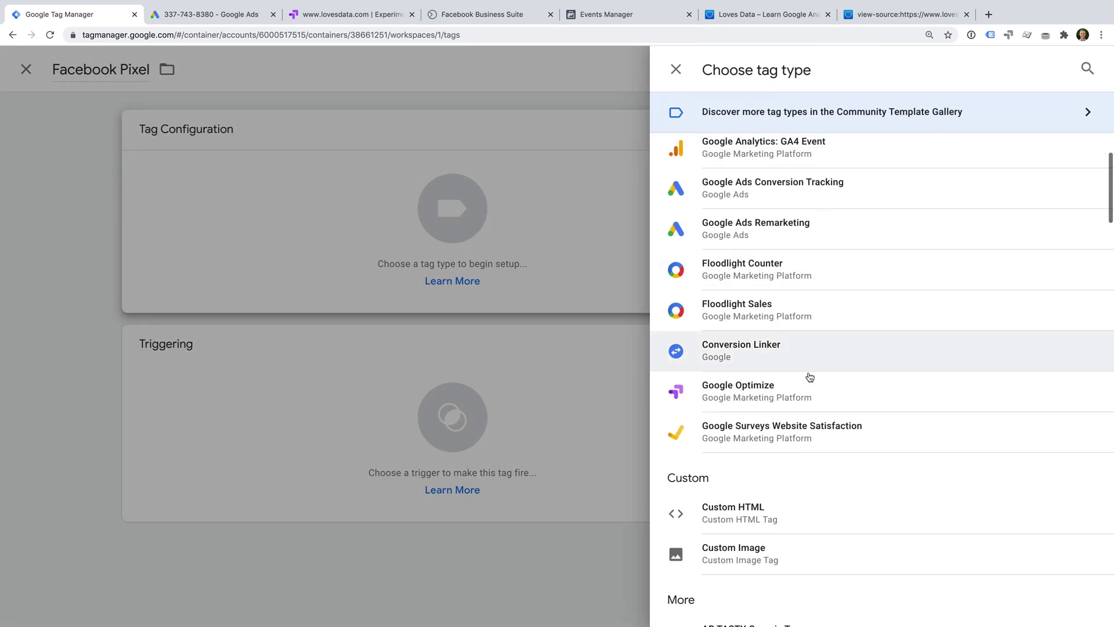
{"action": "left_click", "coordinate": [690, 515]}
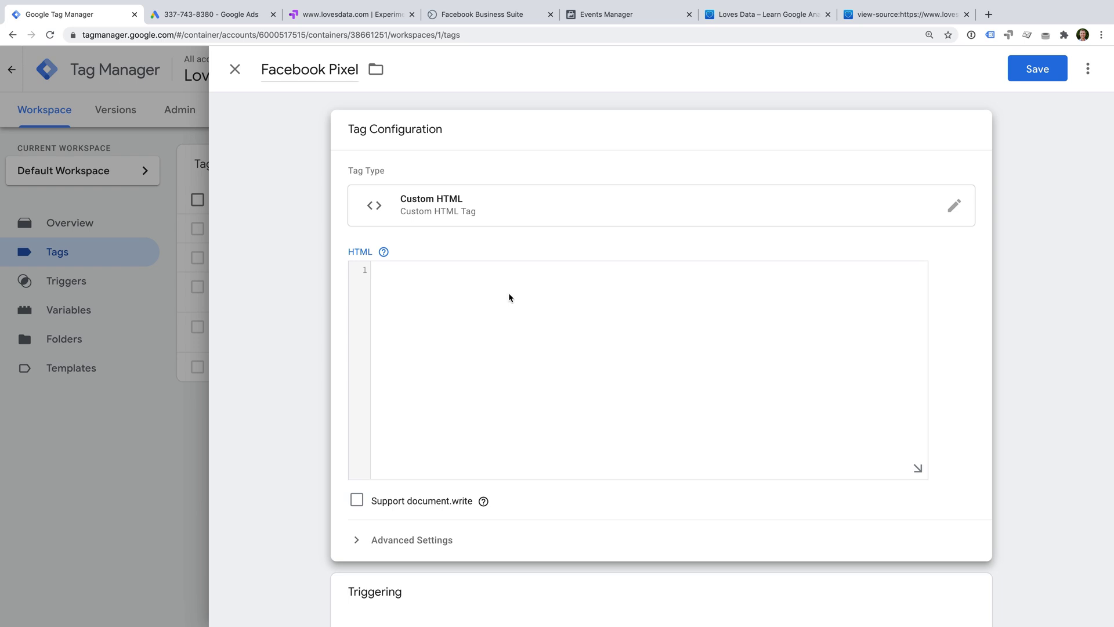
{"action": "left_click", "coordinate": [508, 293]}
{"action": "key", "text": "ctrl+v"}
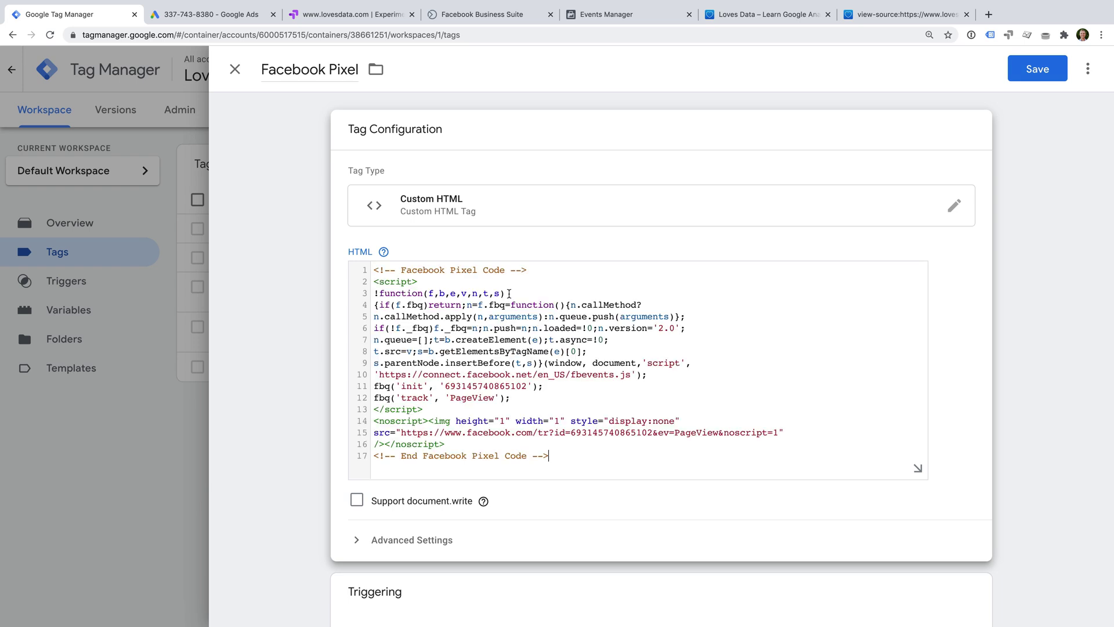
- Set the Facebook Pixel tag's firing option to Once per page in its advanced settings
{"action": "scroll", "coordinate": [958, 390], "scroll_direction": "down", "scroll_amount": 3}
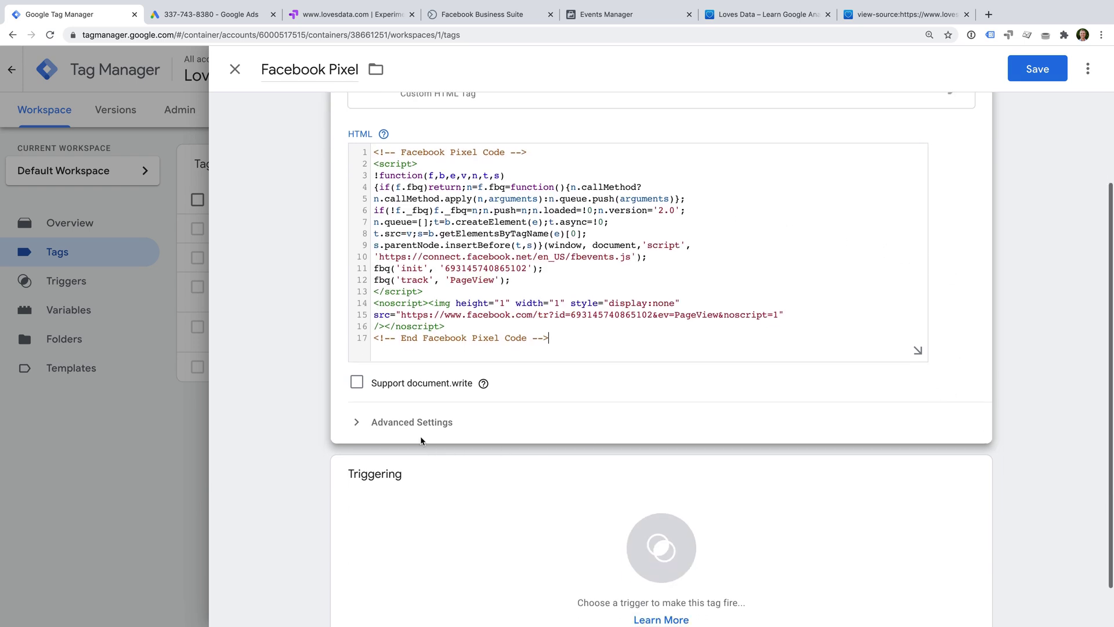
{"action": "left_click", "coordinate": [409, 425]}
{"action": "scroll", "coordinate": [730, 442], "scroll_direction": "down", "scroll_amount": 2}
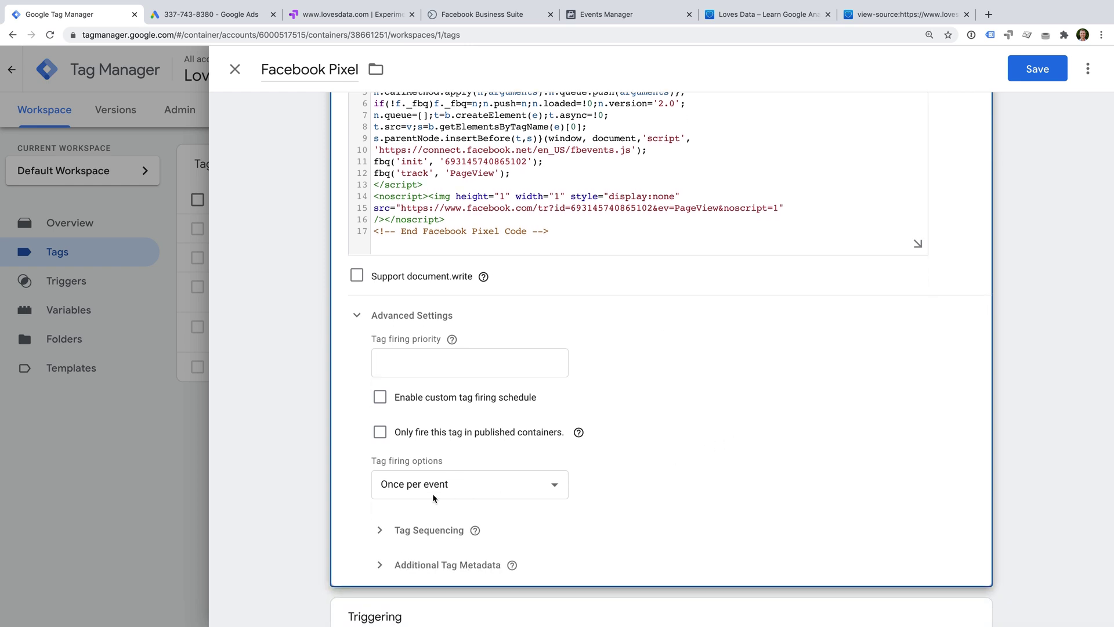
{"action": "left_click", "coordinate": [447, 487]}
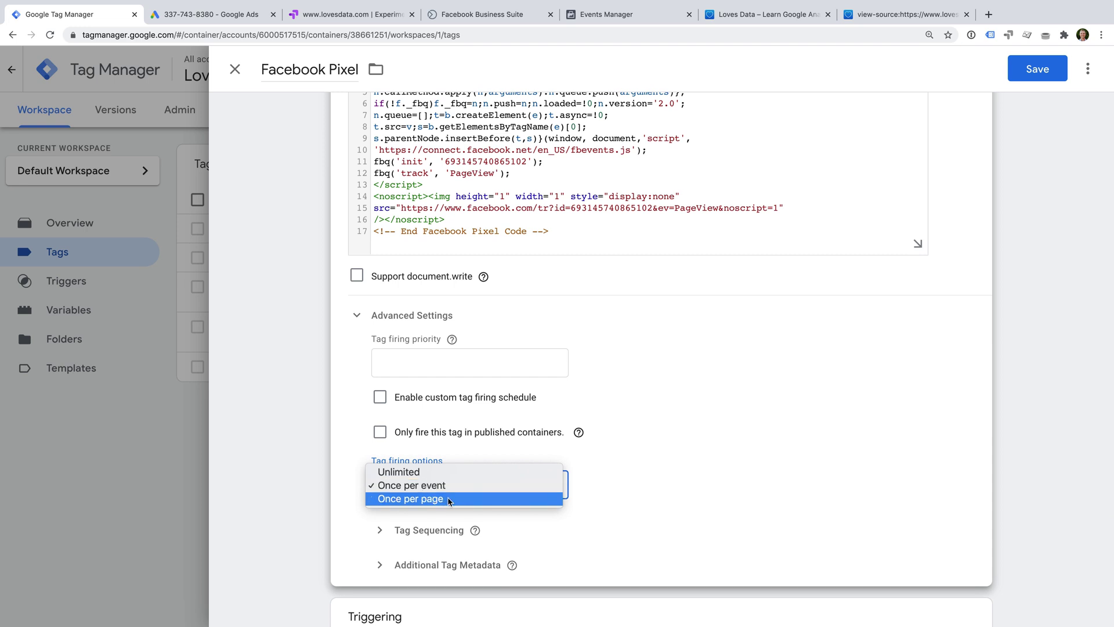
{"action": "left_click", "coordinate": [449, 499]}
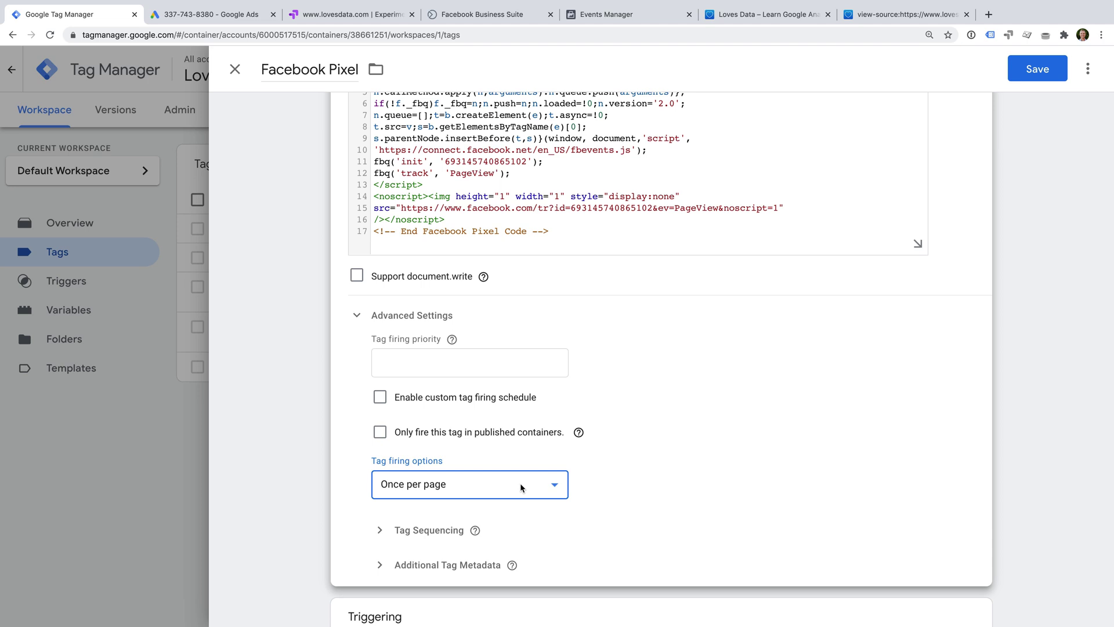
- Add the All Pages trigger to the Facebook Pixel tag and save the tag
{"action": "scroll", "coordinate": [690, 461], "scroll_direction": "down", "scroll_amount": 3}
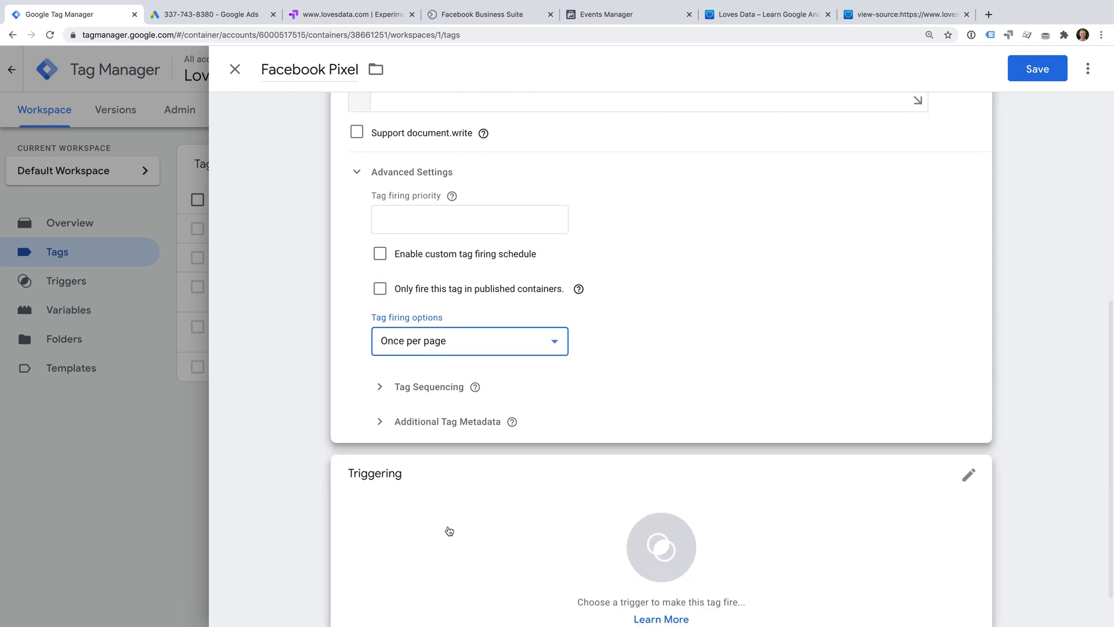
{"action": "left_click", "coordinate": [448, 530]}
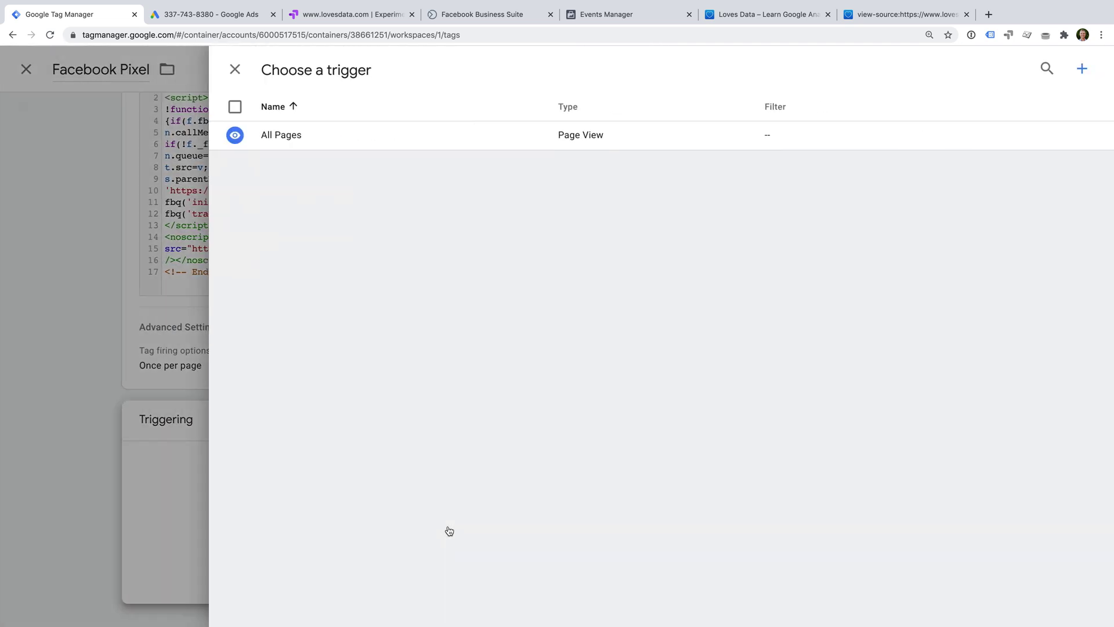
{"action": "left_click", "coordinate": [280, 143]}
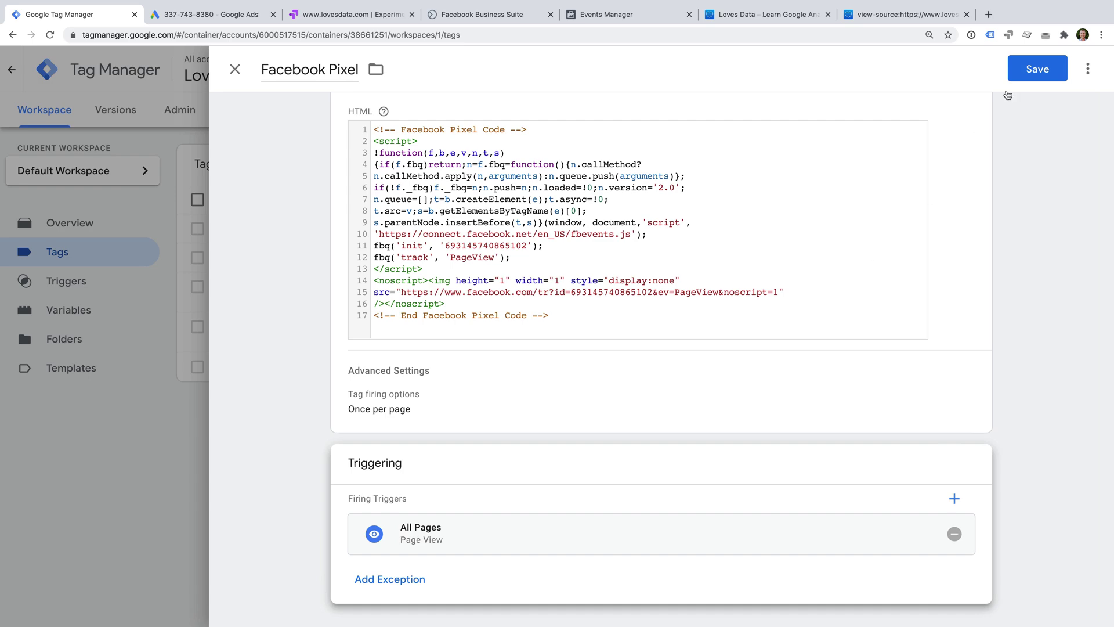
{"action": "left_click", "coordinate": [1032, 69]}
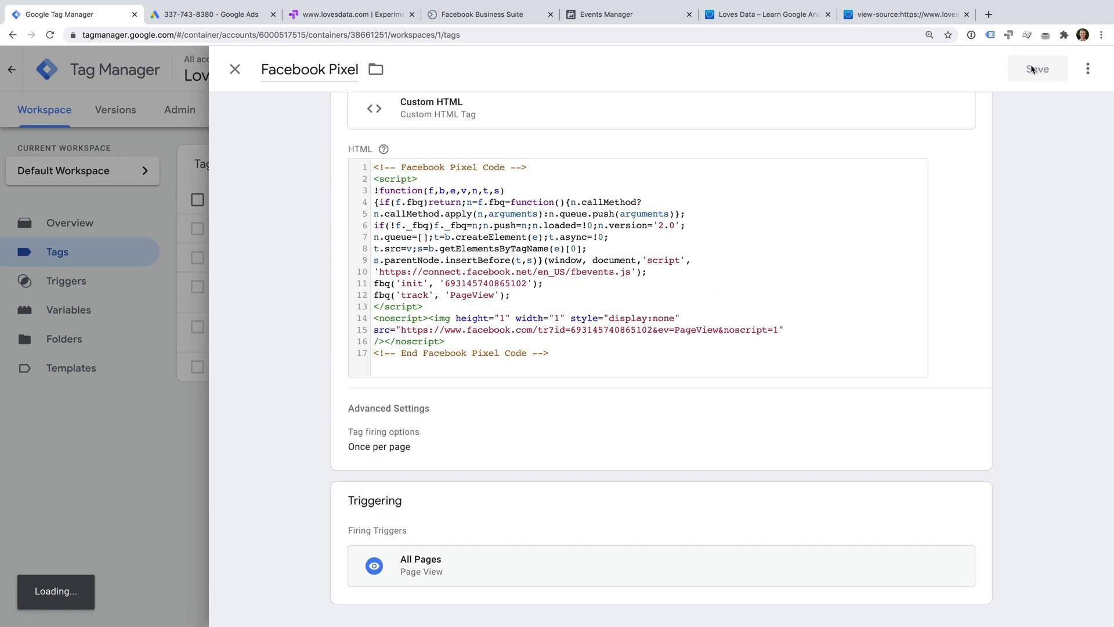